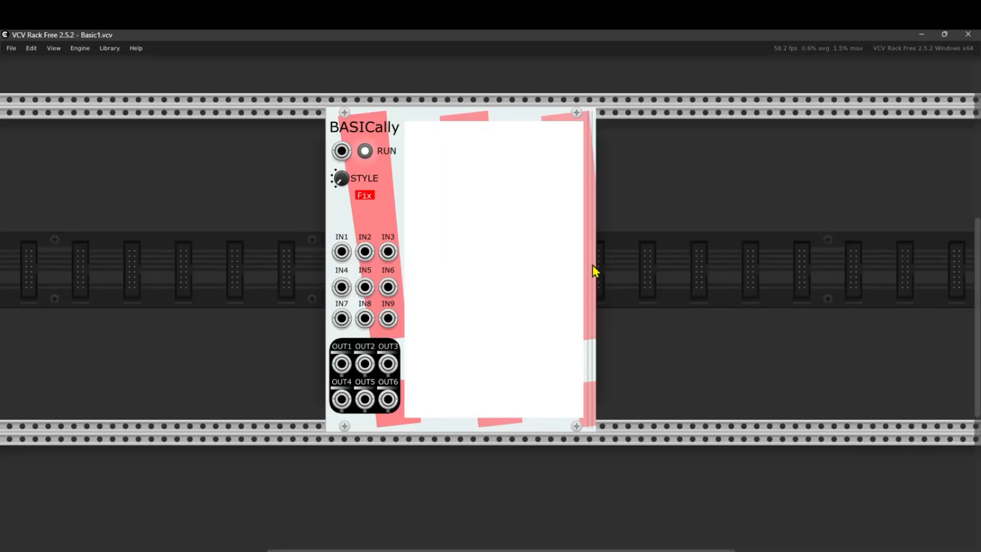
# Resize the BASICally module and insert the IF IN1 == 0 THEN OUT1 = IN2 * IN1 ELSE OUT1 = -5 END IF syntax hint
pyautogui.moveTo(593, 266)
pyautogui.mouseDown()
pyautogui.moveTo(408, 269)
pyautogui.moveTo(483, 267)
pyautogui.moveTo(556, 280)
pyautogui.moveTo(600, 263)
pyautogui.mouseUp()
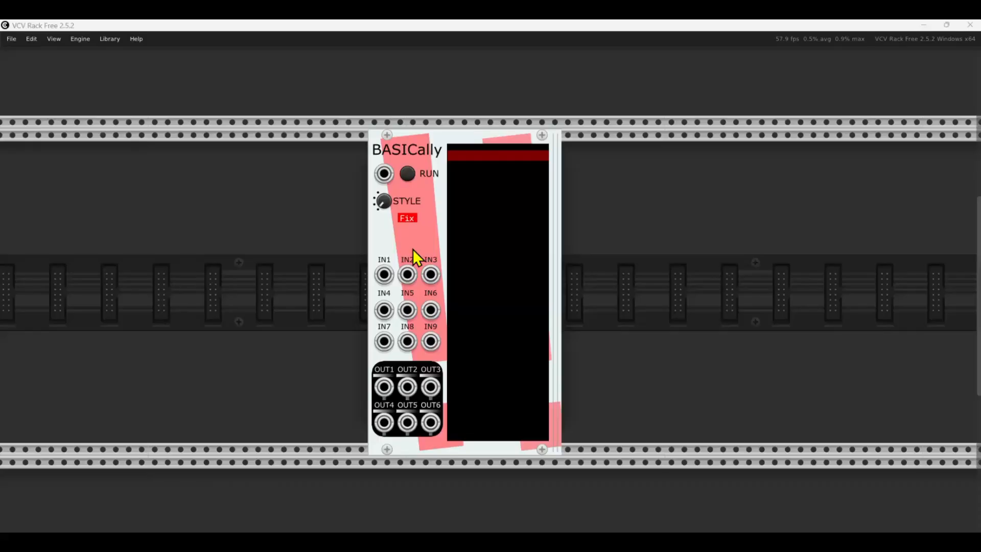
pyautogui.rightClick(391, 238)
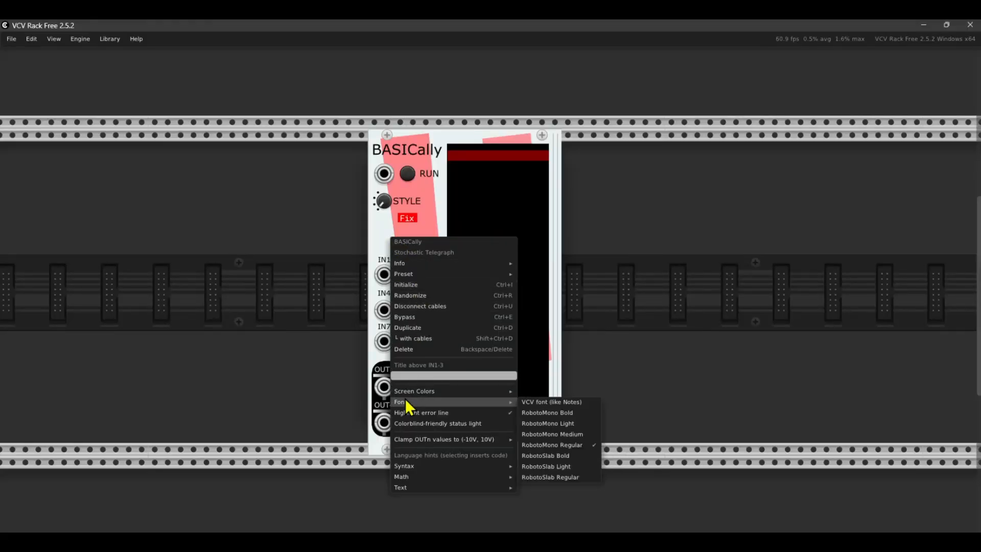
pyautogui.moveTo(408, 468)
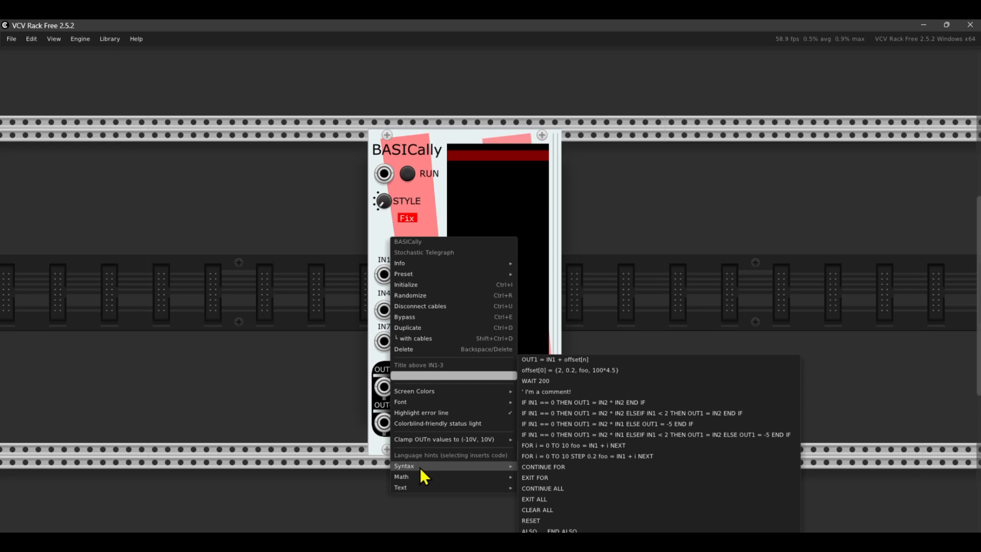
pyautogui.click(531, 424)
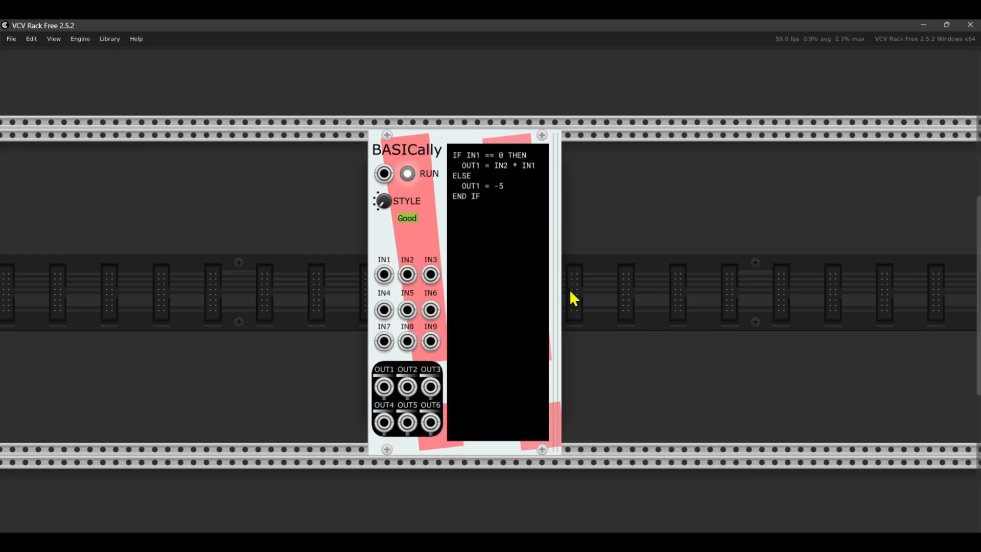
pyautogui.moveTo(554, 294); pyautogui.dragTo(605, 293)
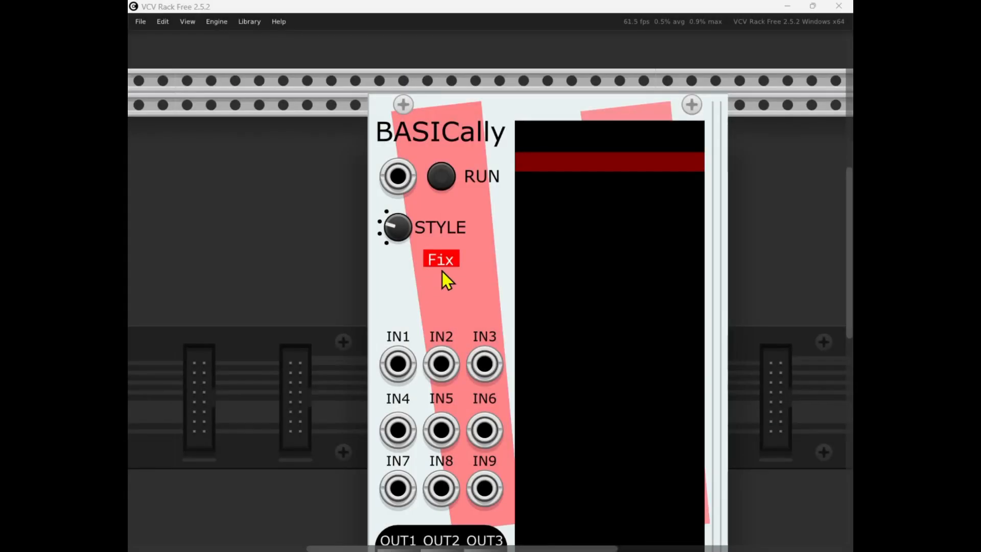
# Write a BASICally loop with the lines "for i = 1 to 10", "out1 = i" and "next", checking the compile status along the way
pyautogui.moveTo(446, 270)
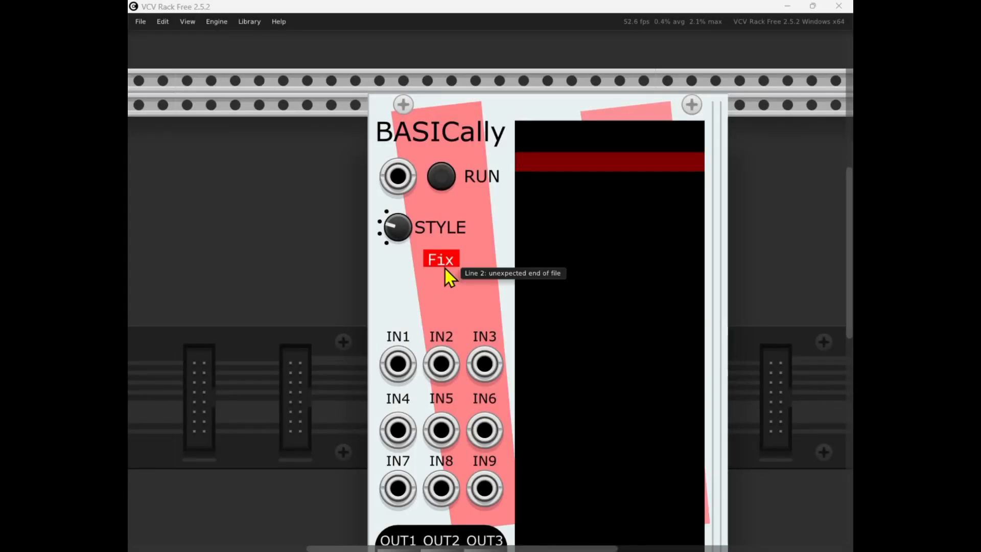
pyautogui.click(545, 136)
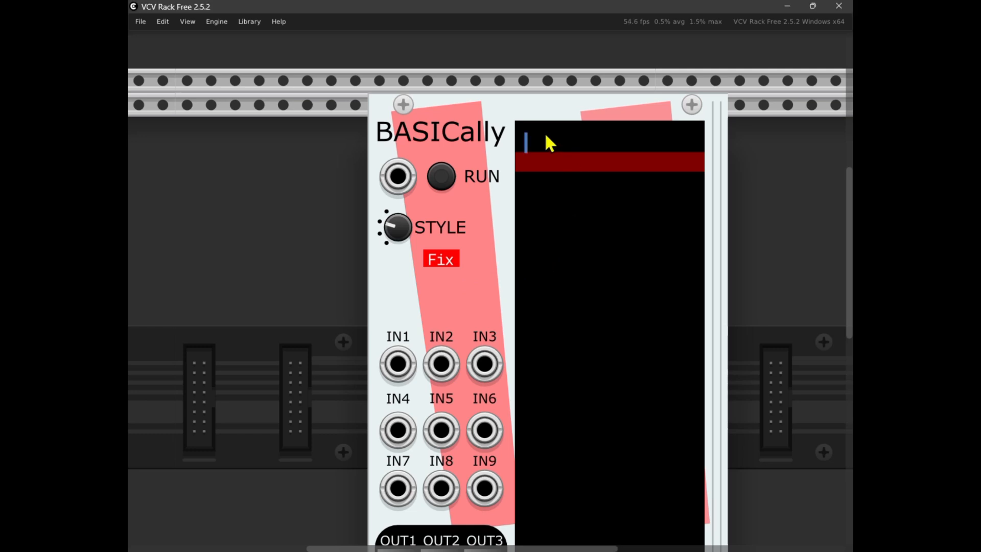
pyautogui.write('for i = 1 to 10')
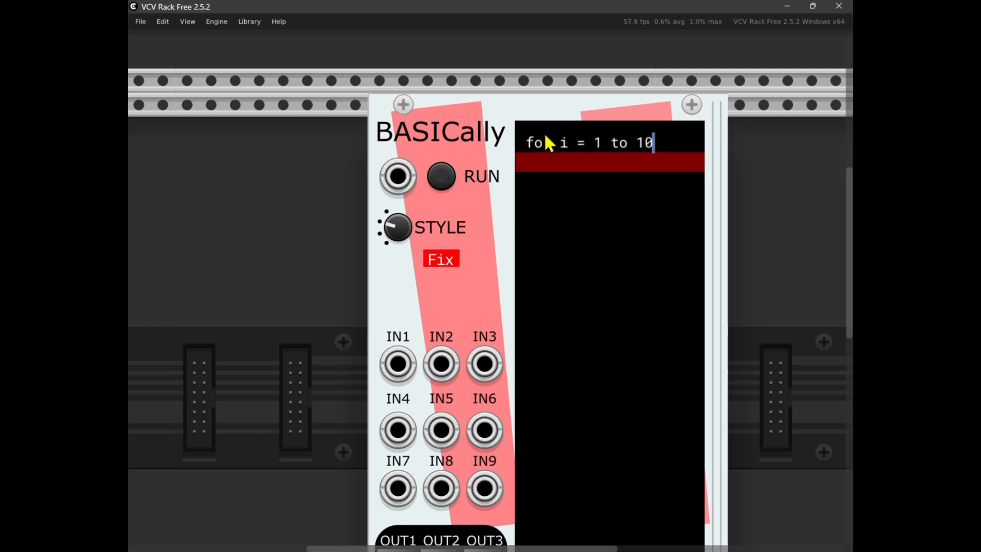
pyautogui.press('Return')
pyautogui.moveTo(441, 262)
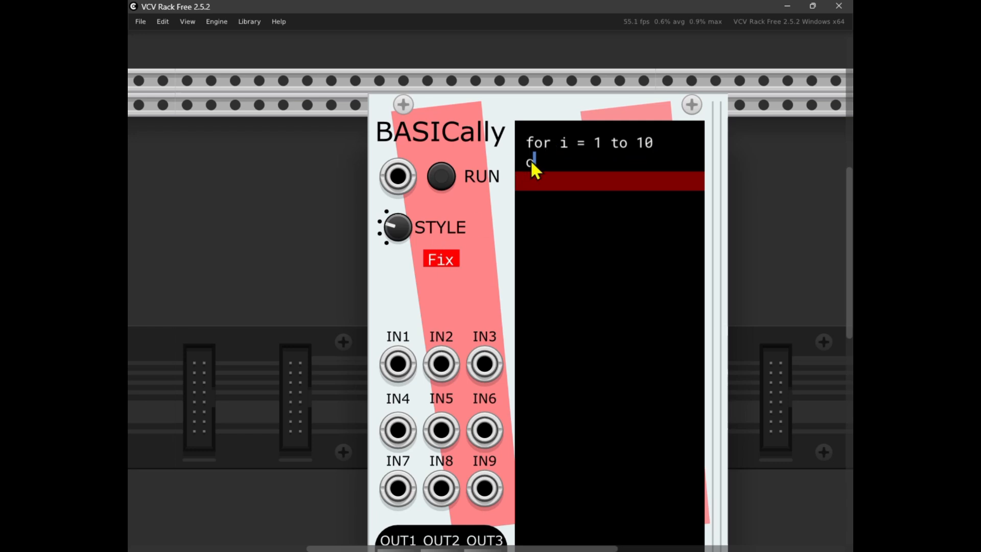
pyautogui.write('out1 = i')
pyautogui.press('Return')
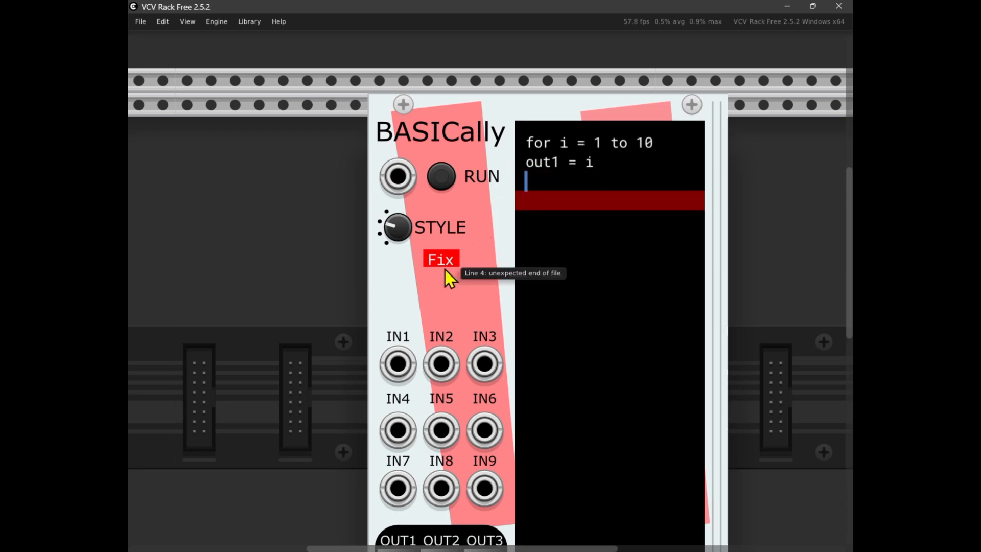
pyautogui.write('next')
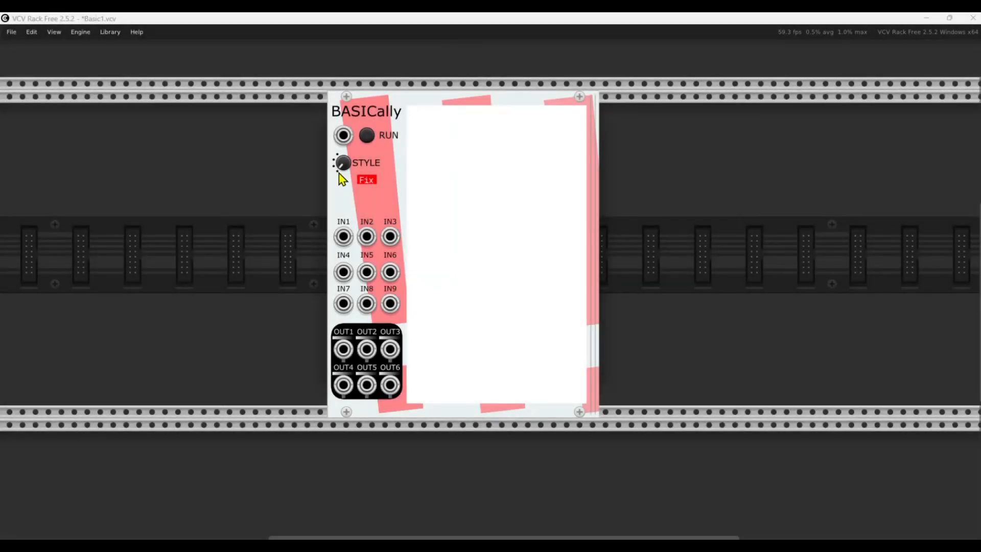
# Switch BASICally's run style from Always run to "Start on trigger, loop" and on to the following mode
pyautogui.moveTo(349, 166)
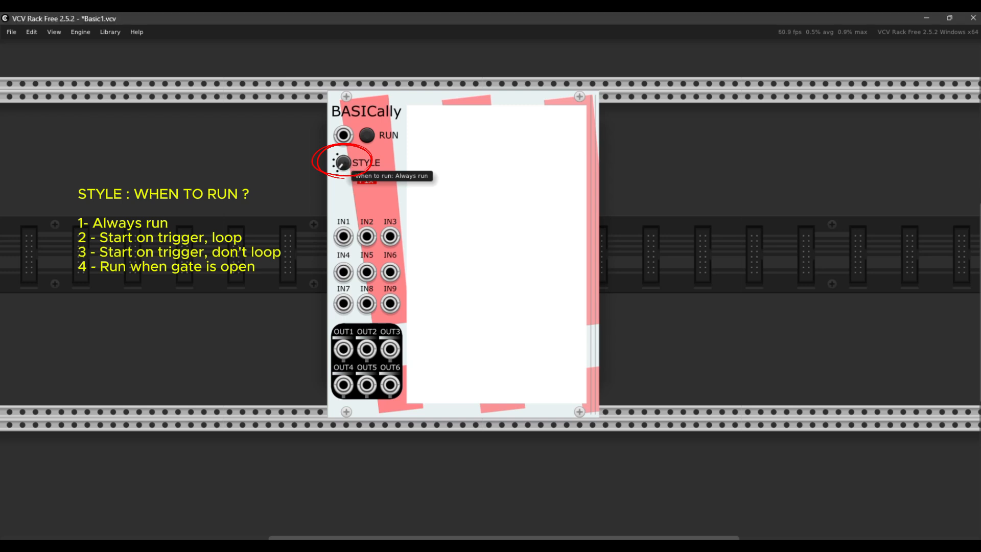
pyautogui.moveTo(346, 164); pyautogui.dragTo(346, 154)
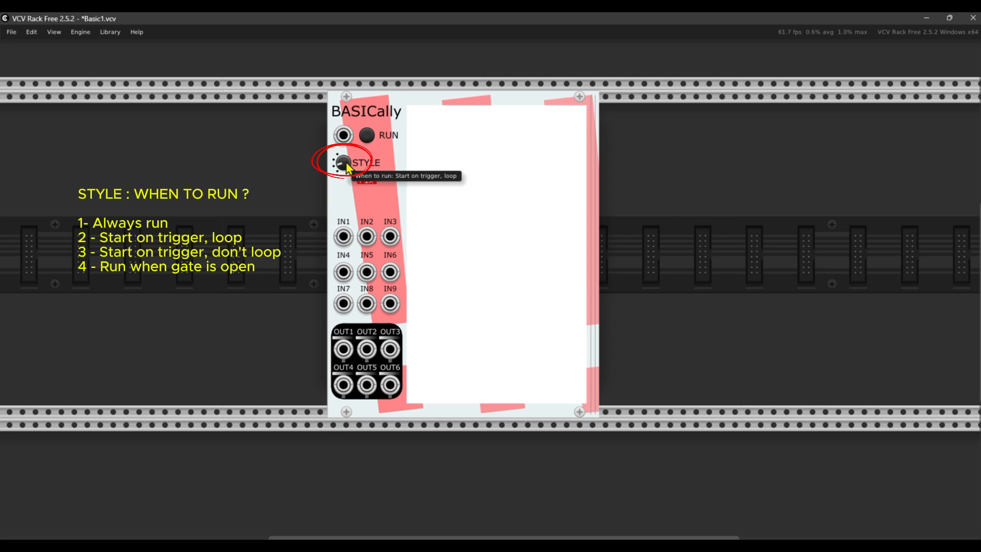
pyautogui.moveTo(346, 164); pyautogui.dragTo(348, 157)
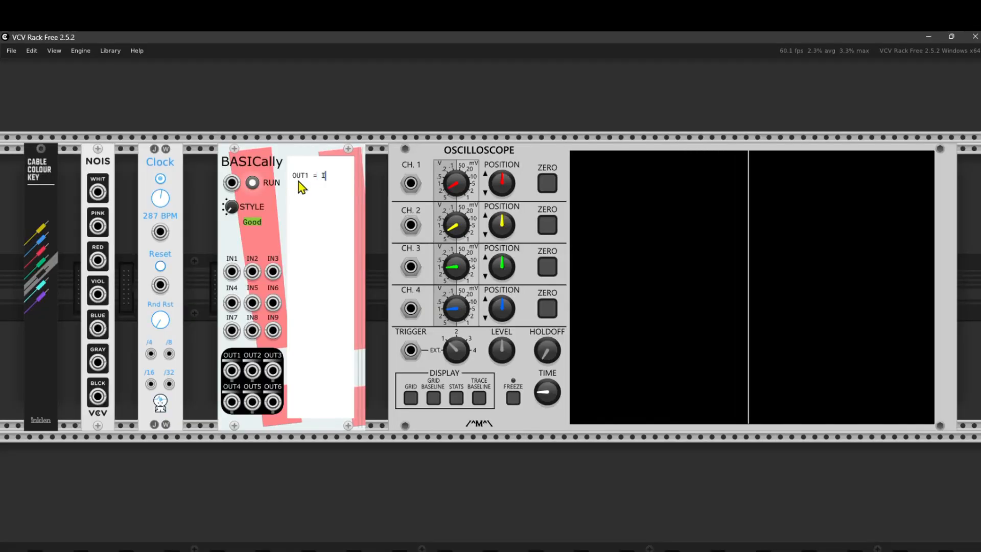
# Complete the BASICally program line as OUT1 = IN1 and check its compile status
pyautogui.write('IN1')
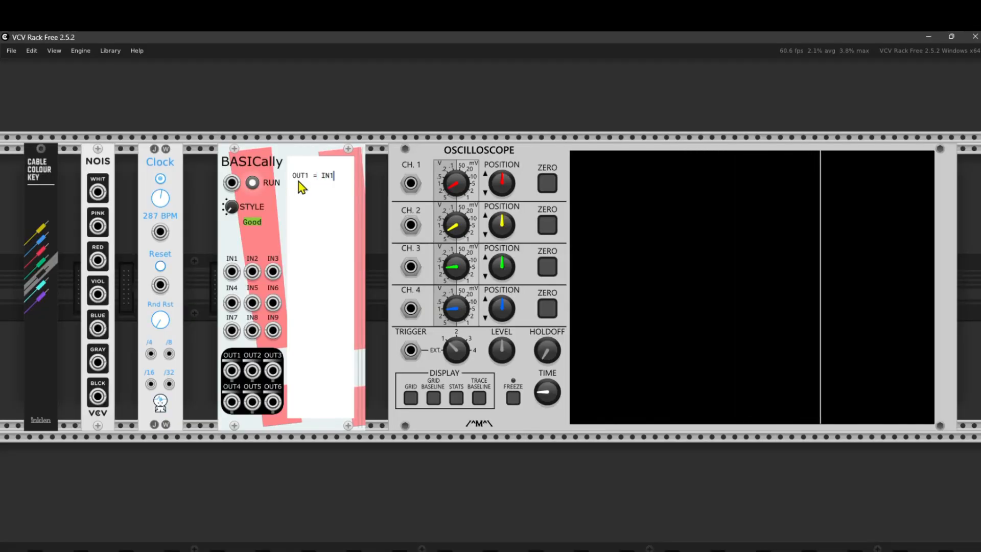
pyautogui.press('Return')
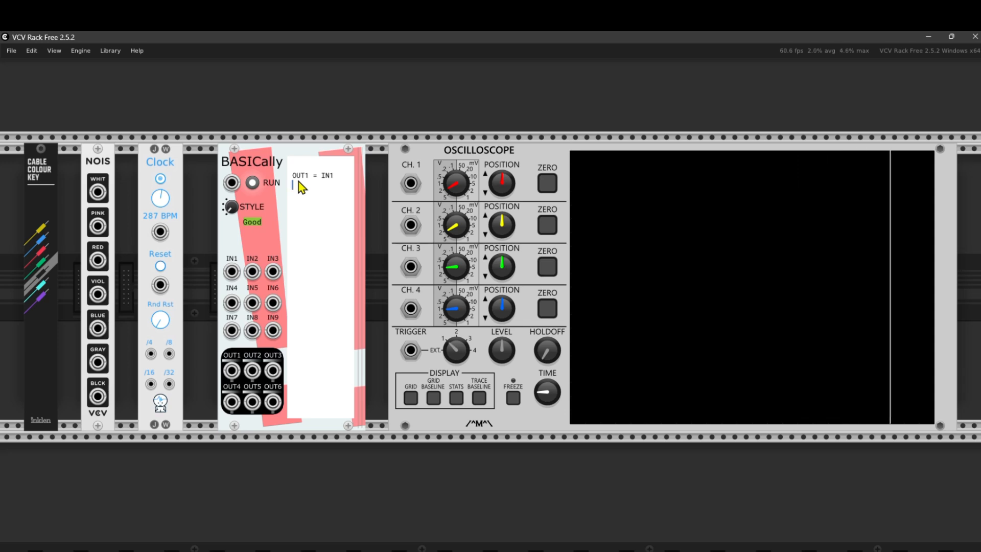
pyautogui.moveTo(257, 228)
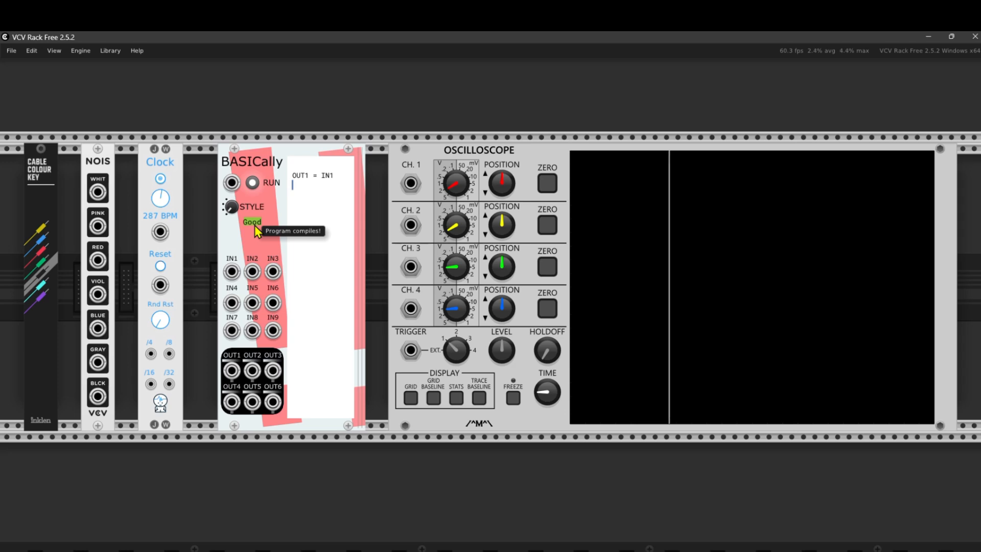
# Change BASICally's run style from Always run and patch the Clock output into its RUN input
pyautogui.moveTo(231, 214)
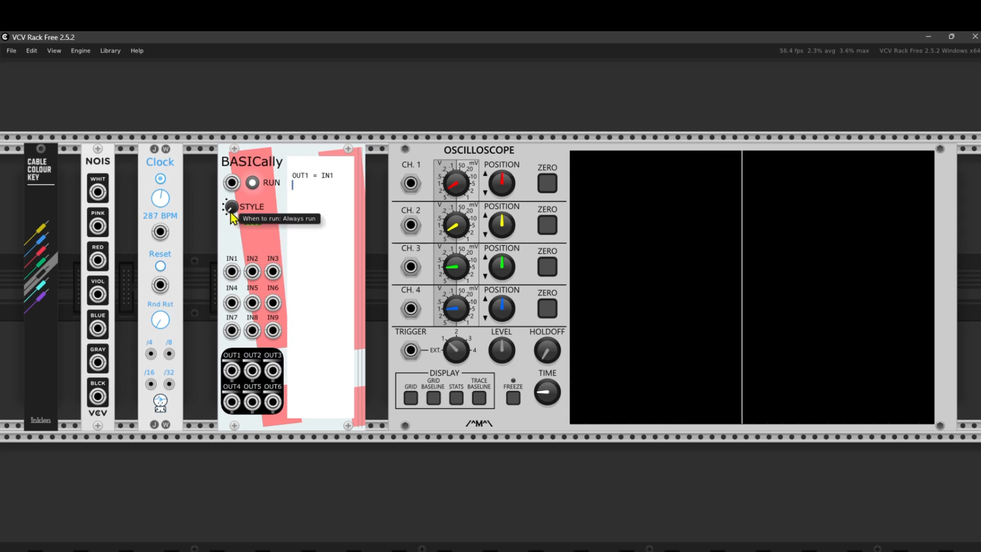
pyautogui.moveTo(231, 214); pyautogui.dragTo(236, 210)
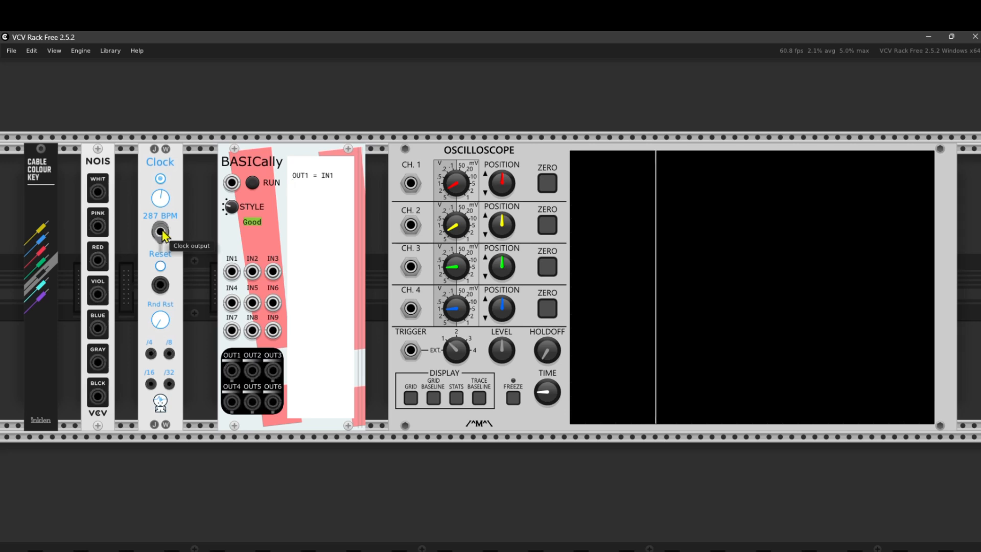
pyautogui.moveTo(160, 233); pyautogui.dragTo(230, 184)
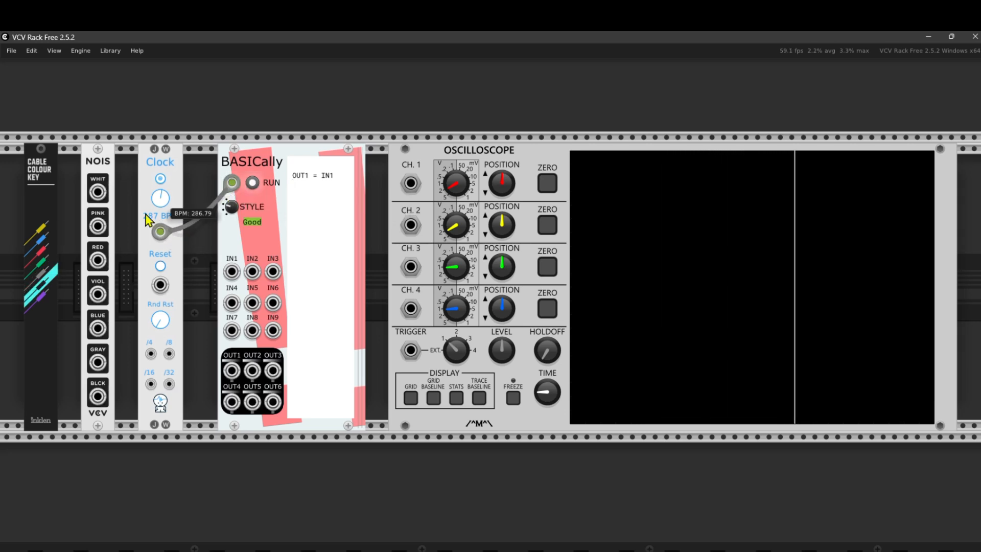
# Patch the white noise output to BASICally's IN1 and oscilloscope channel 1 with red cables, and OUT1 to oscilloscope channel 2
pyautogui.click(38, 251)
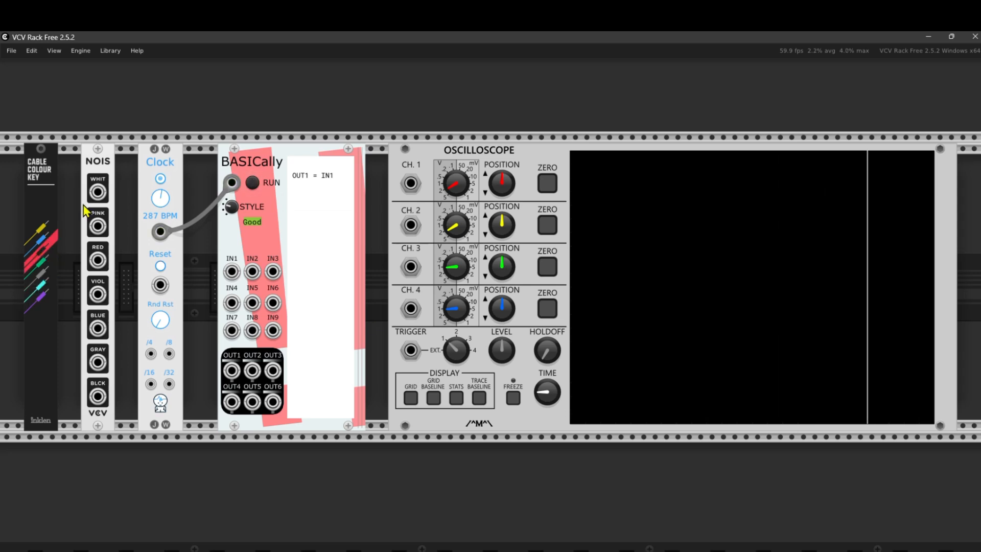
pyautogui.moveTo(97, 192); pyautogui.dragTo(232, 272)
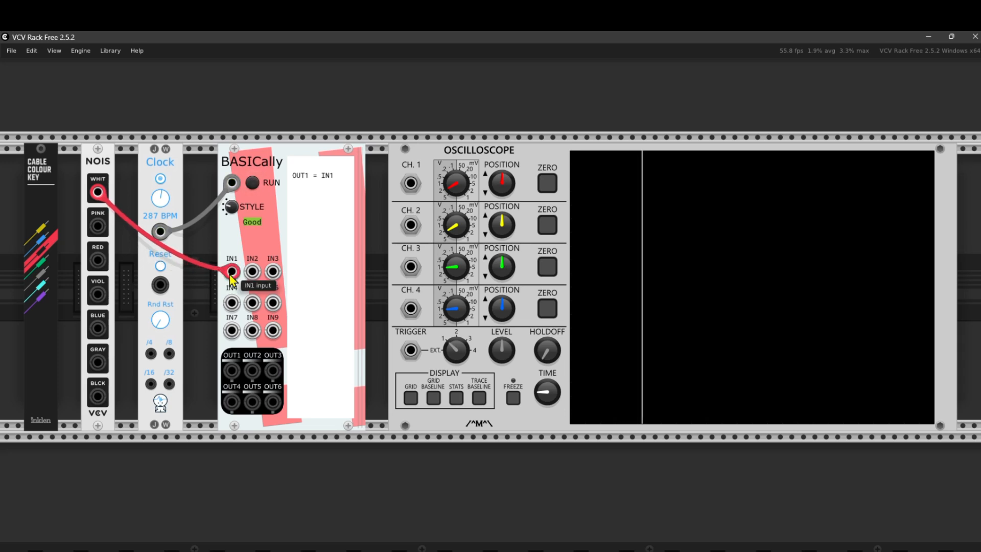
pyautogui.click(46, 250)
pyautogui.moveTo(97, 192); pyautogui.dragTo(410, 183)
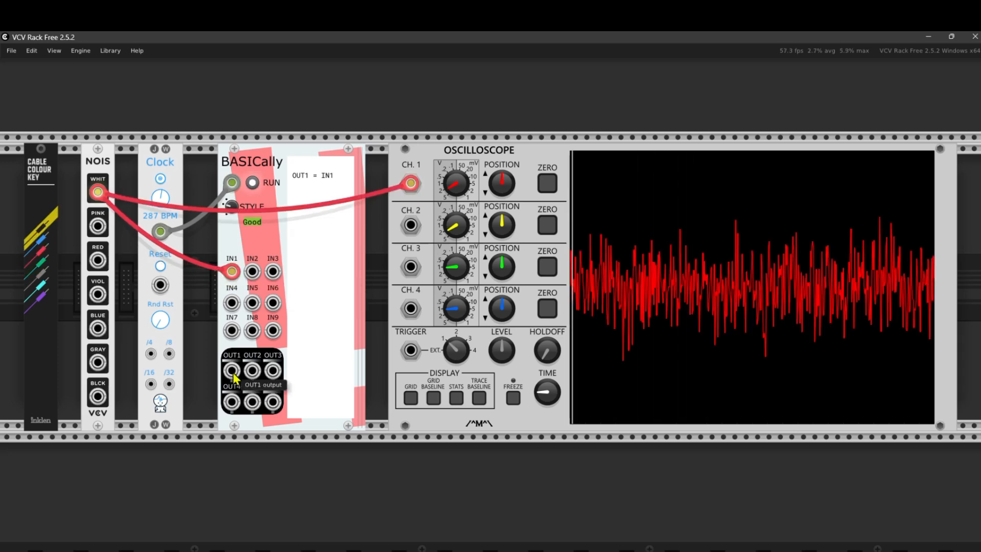
pyautogui.moveTo(235, 374)
pyautogui.mouseDown()
pyautogui.moveTo(299, 358)
pyautogui.moveTo(372, 289)
pyautogui.moveTo(409, 231)
pyautogui.mouseUp()
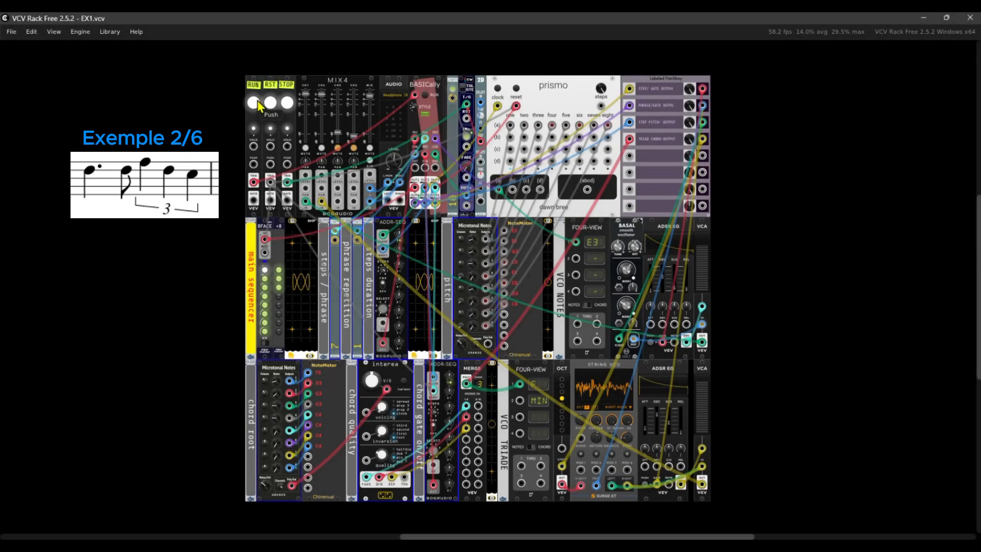
# Start playback of the EX1 patch with its RUN trigger
pyautogui.click(258, 105)
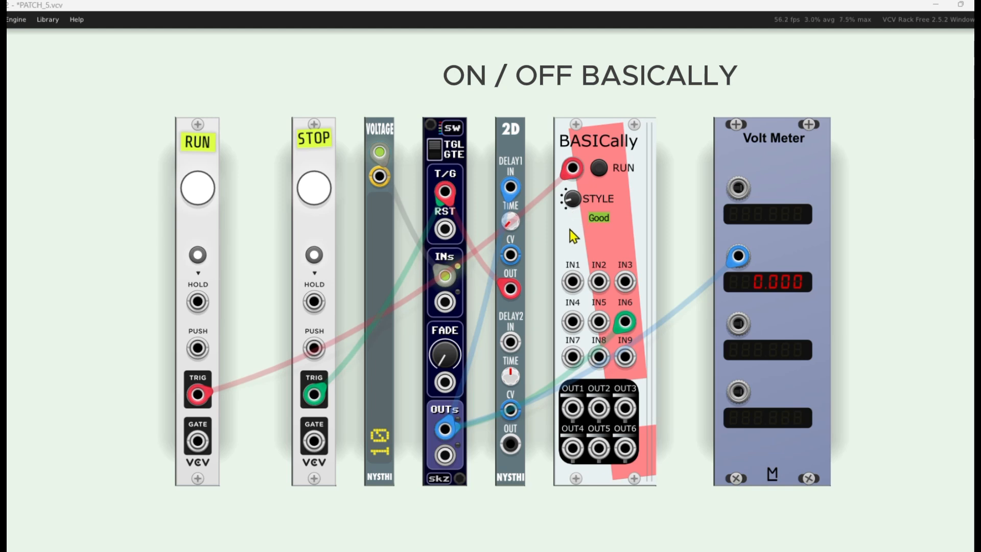
# Adjust the 2D module's DELAY1 time and test switching BASICally on and off with two rounds of RUN and STOP triggers
pyautogui.doubleClick(509, 223)
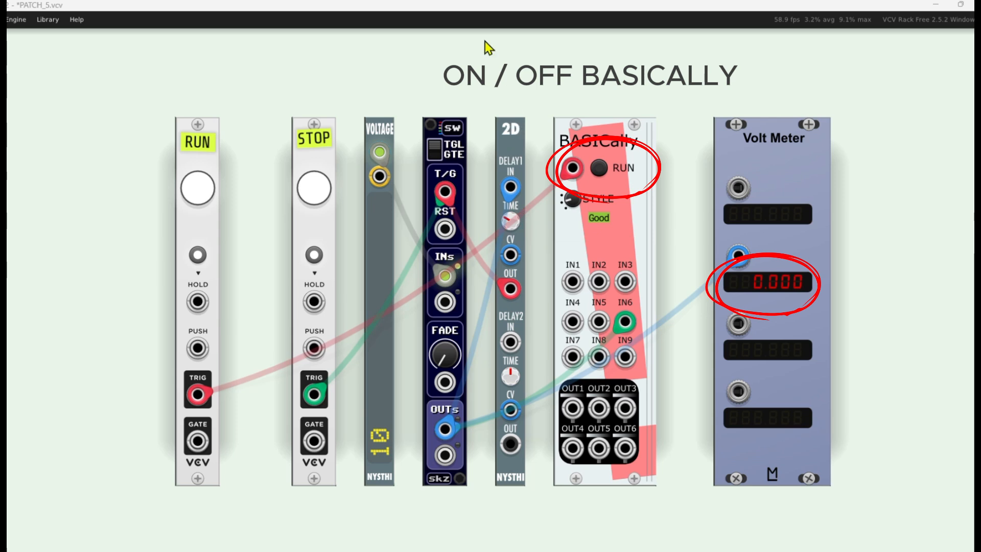
pyautogui.click(197, 193)
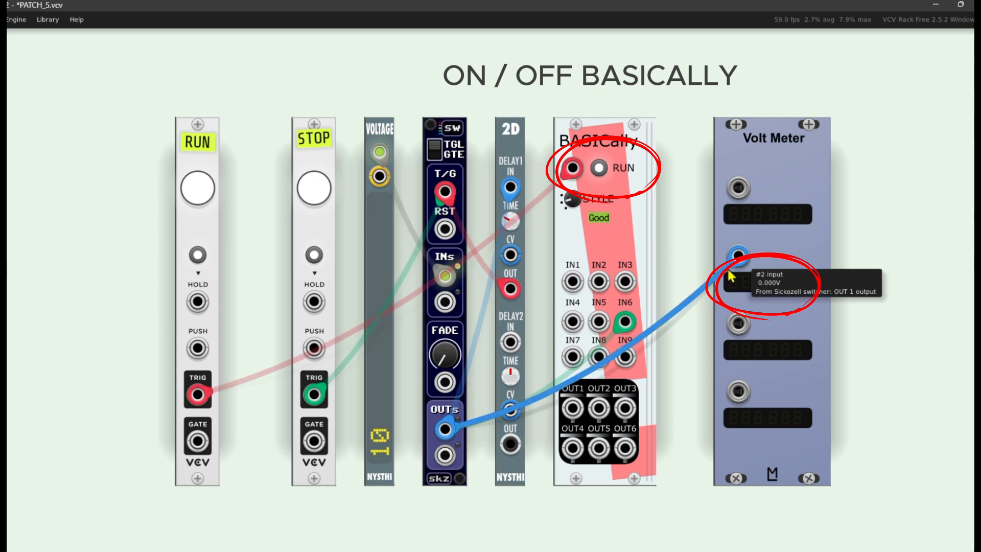
pyautogui.click(312, 188)
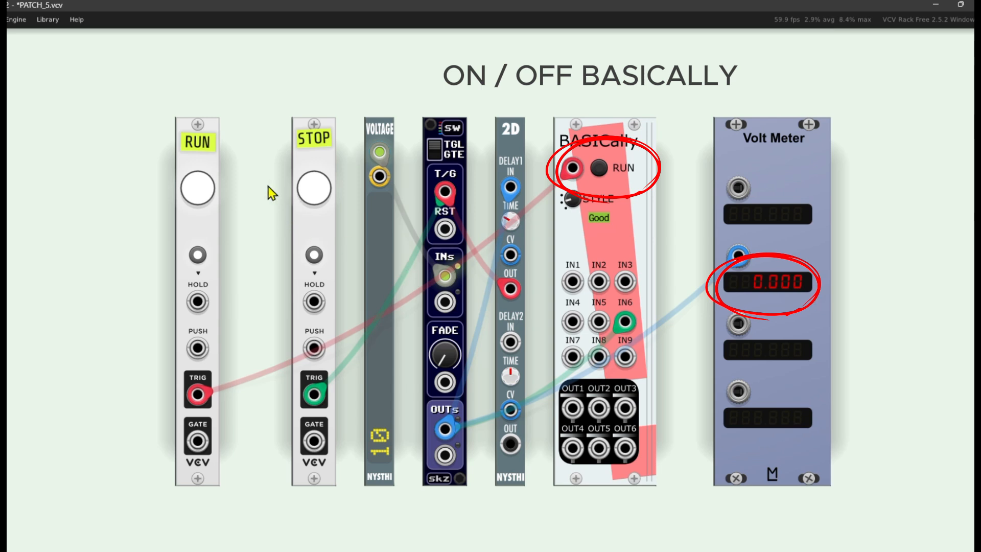
pyautogui.click(206, 195)
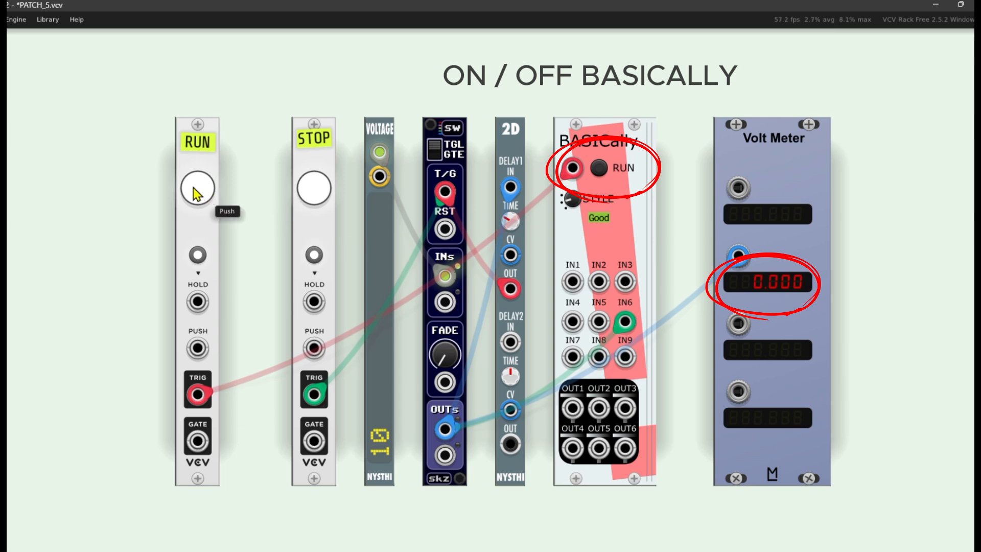
pyautogui.click(317, 197)
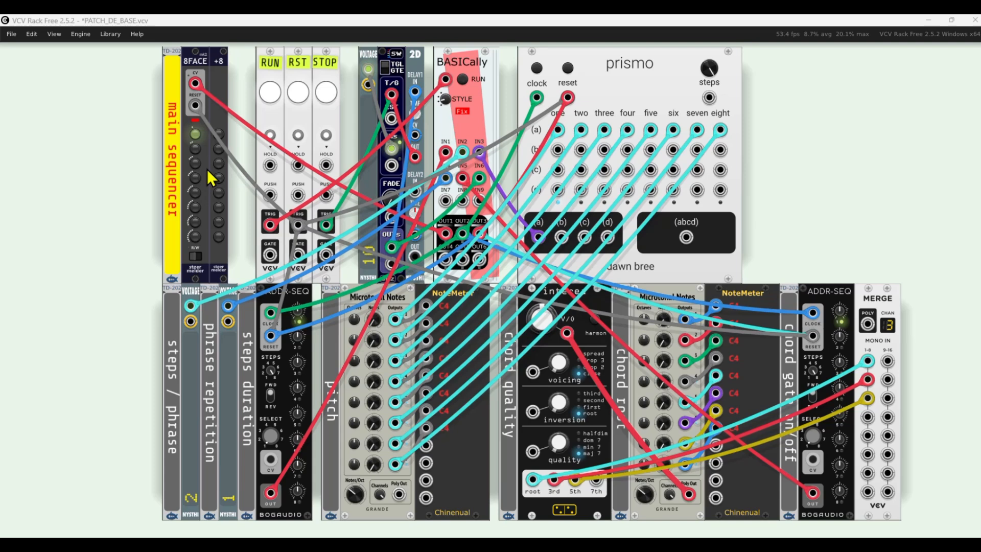
# Bind both Voltage modules, both ADDR-SEQs, both Microtonal Notes modules and Interea to the 8FACE main sequencer
pyautogui.rightClick(203, 169)
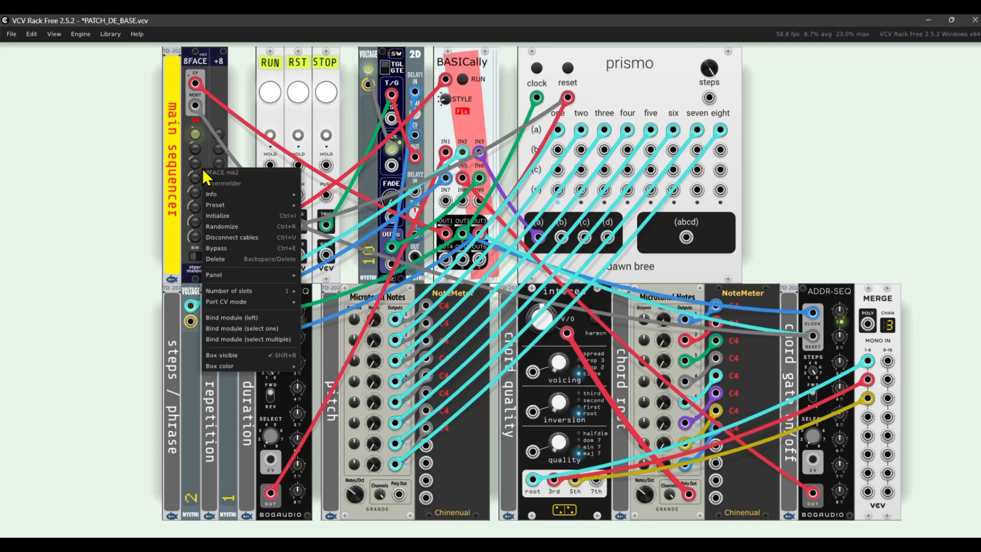
pyautogui.click(240, 340)
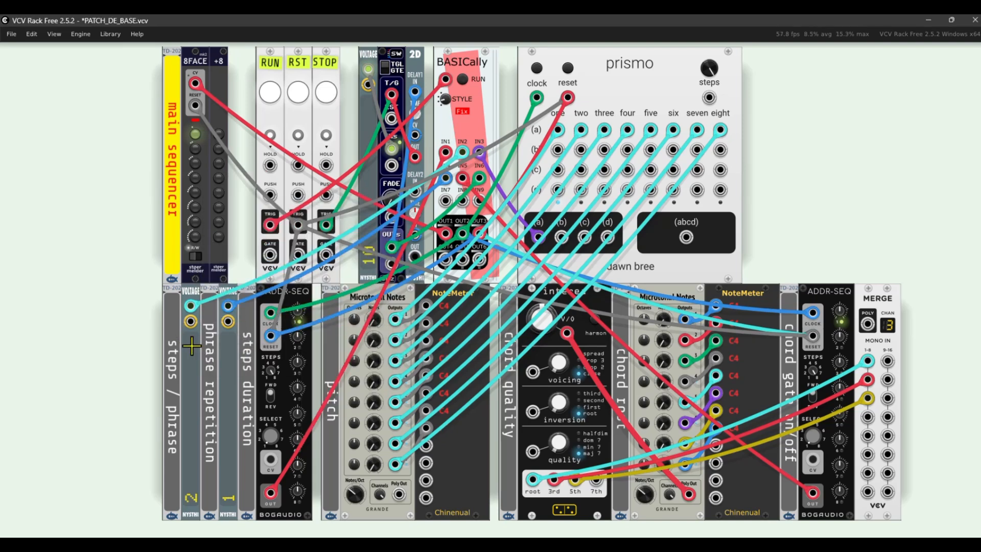
pyautogui.click(192, 347)
pyautogui.click(228, 347)
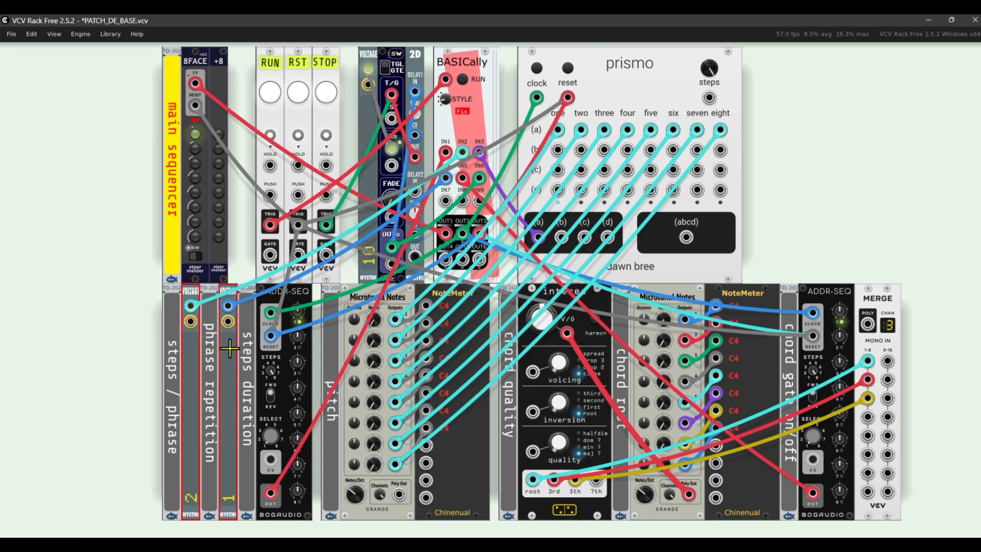
pyautogui.click(285, 353)
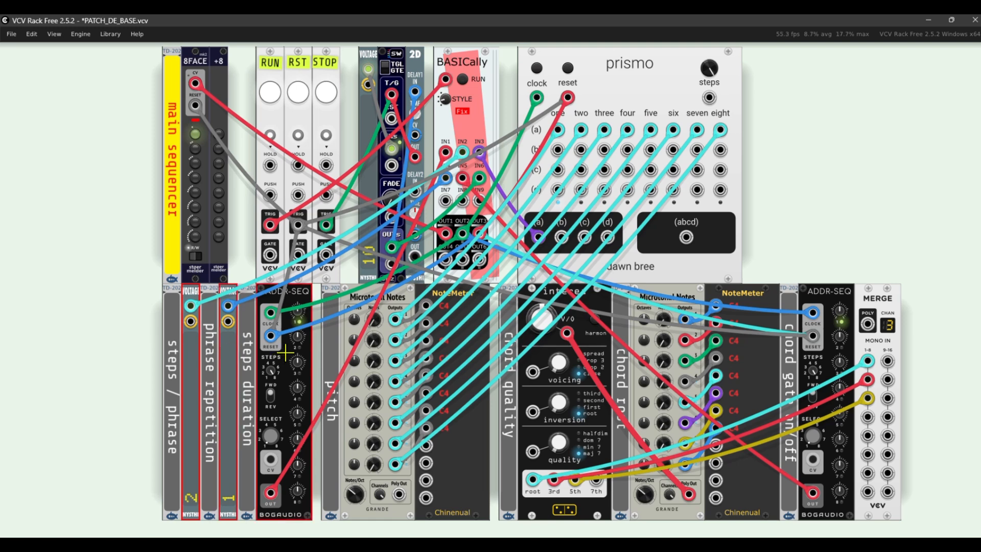
pyautogui.click(365, 354)
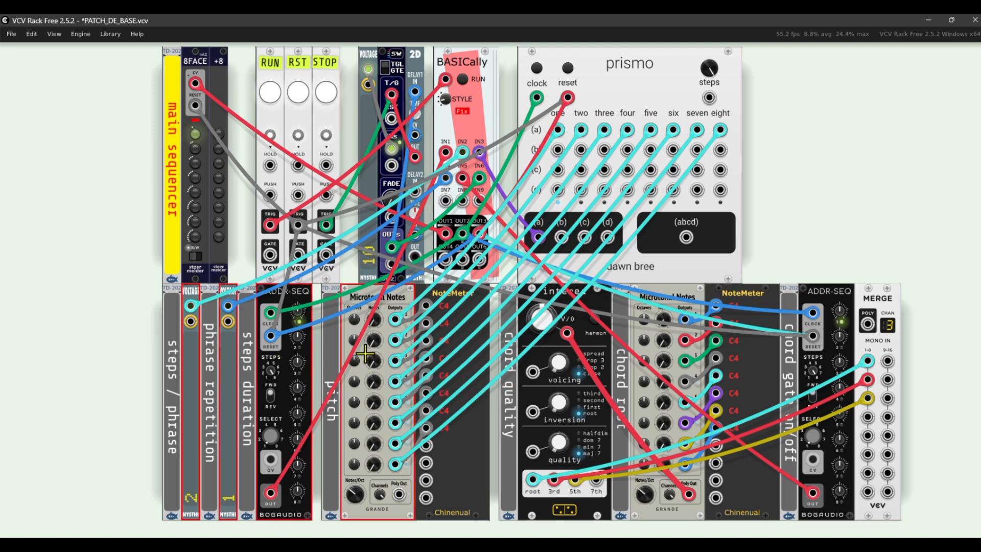
pyautogui.click(538, 361)
pyautogui.click(648, 354)
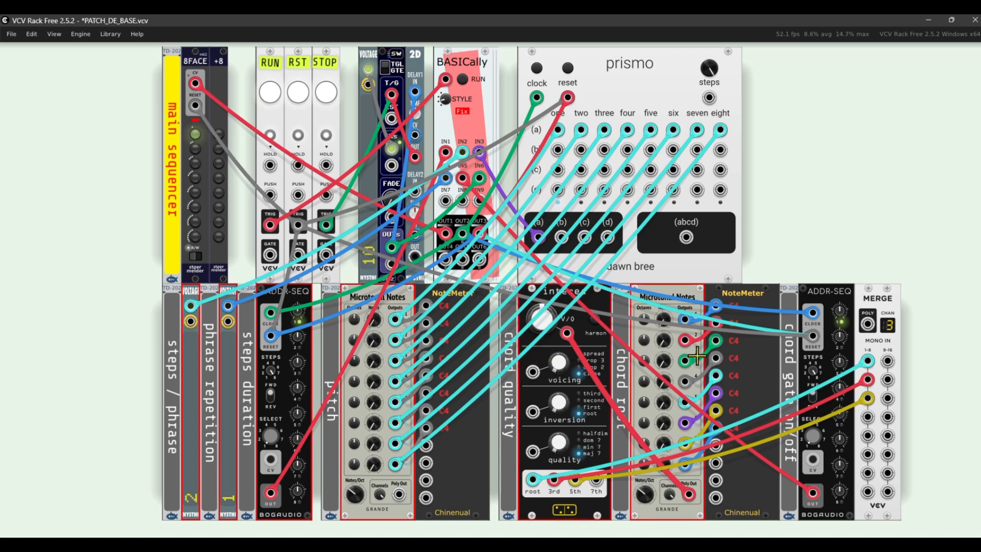
pyautogui.click(830, 358)
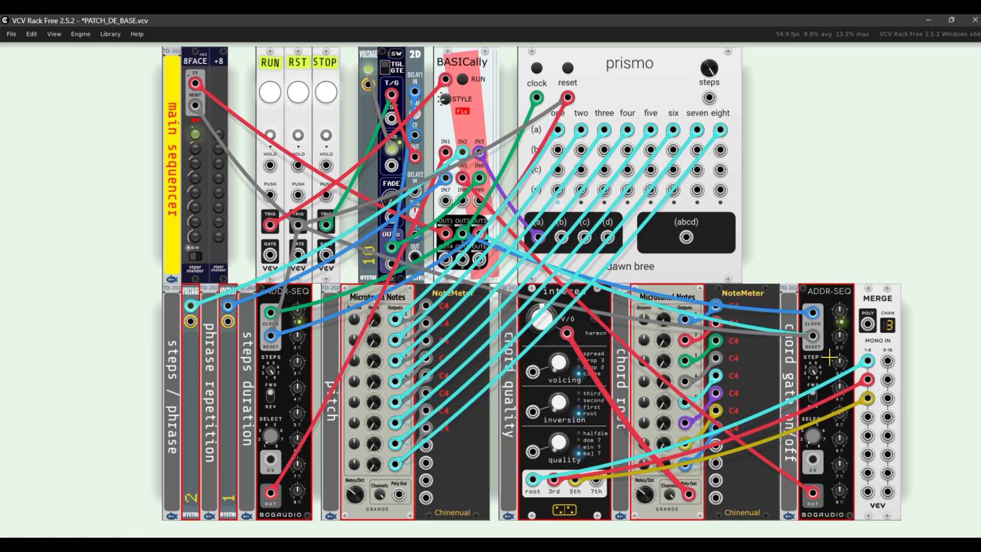
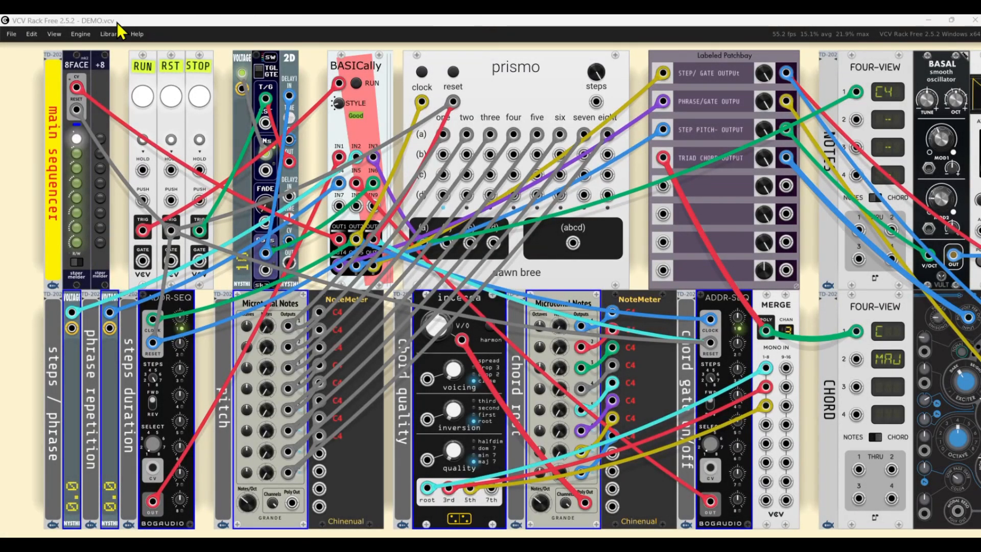
# Lower the patch's cable opacity to 0%
pyautogui.click(50, 35)
pyautogui.click(51, 34)
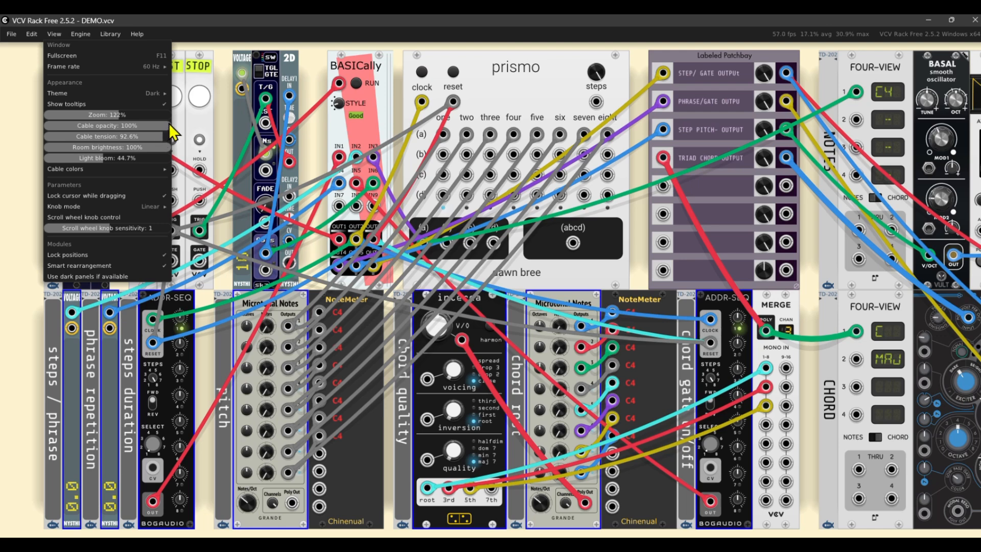
pyautogui.moveTo(170, 126); pyautogui.dragTo(49, 126)
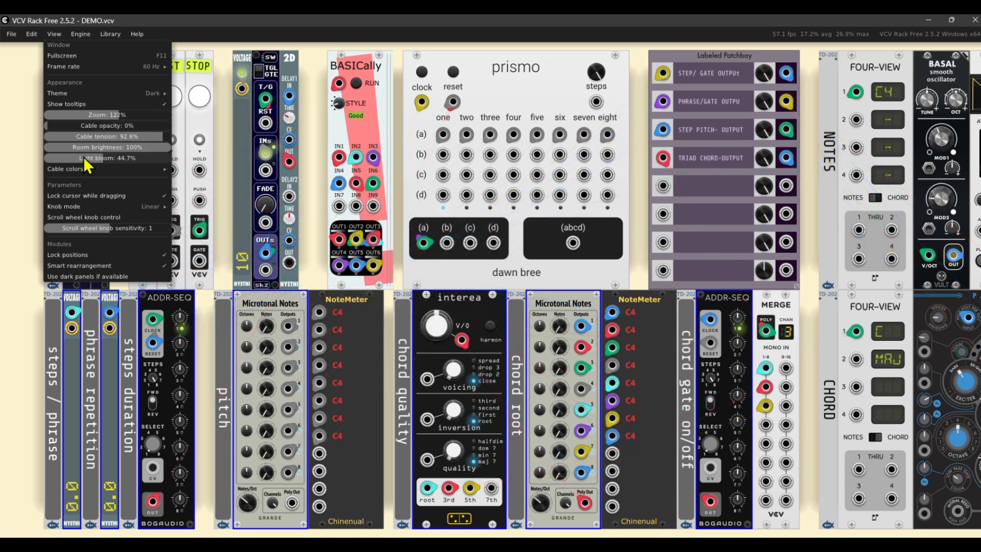
pyautogui.click(5, 179)
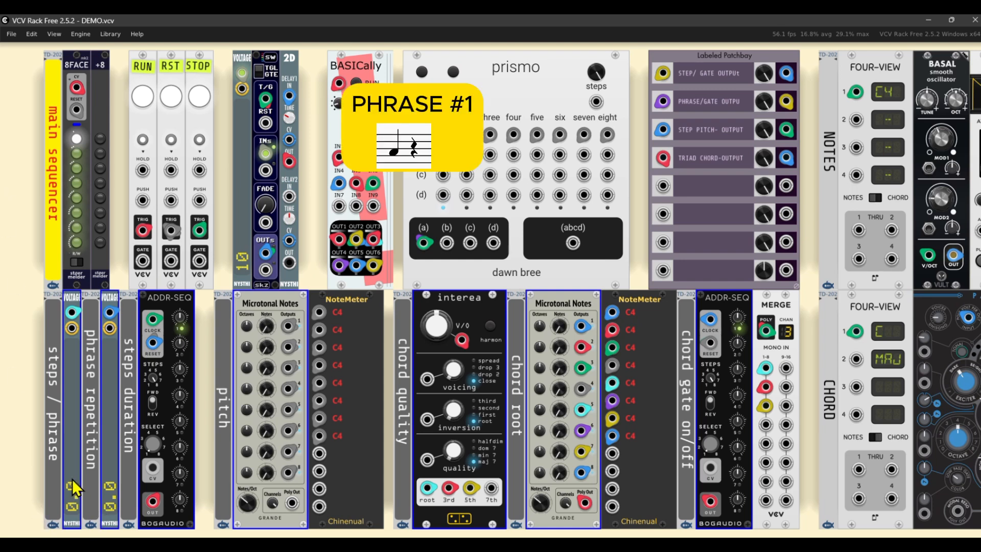
# For phrase 1, set steps per phrase to 2, phrase repetition to 1, and both ADDR-SEQ step counts to 2
pyautogui.moveTo(71, 480); pyautogui.dragTo(75, 515)
pyautogui.write('2')
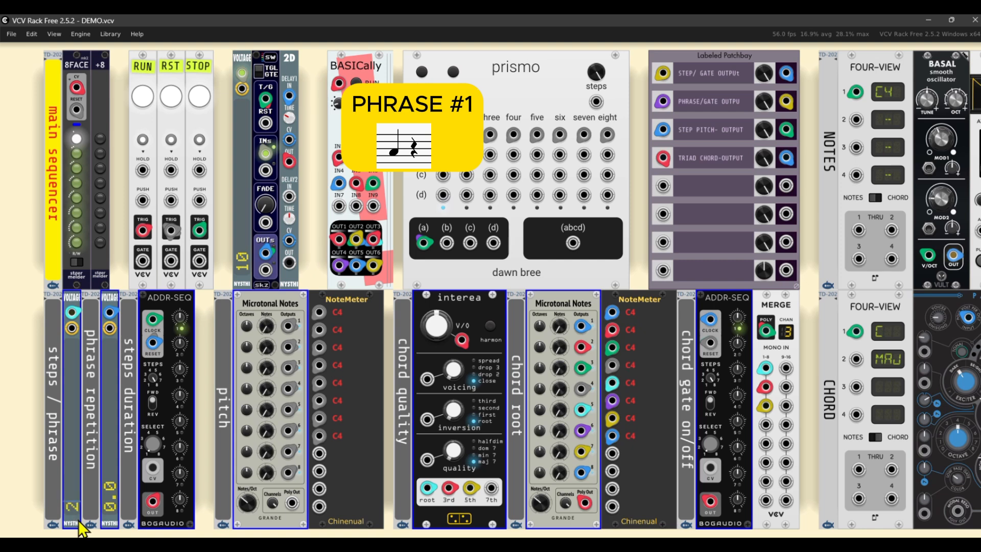
pyautogui.moveTo(110, 483); pyautogui.dragTo(127, 523)
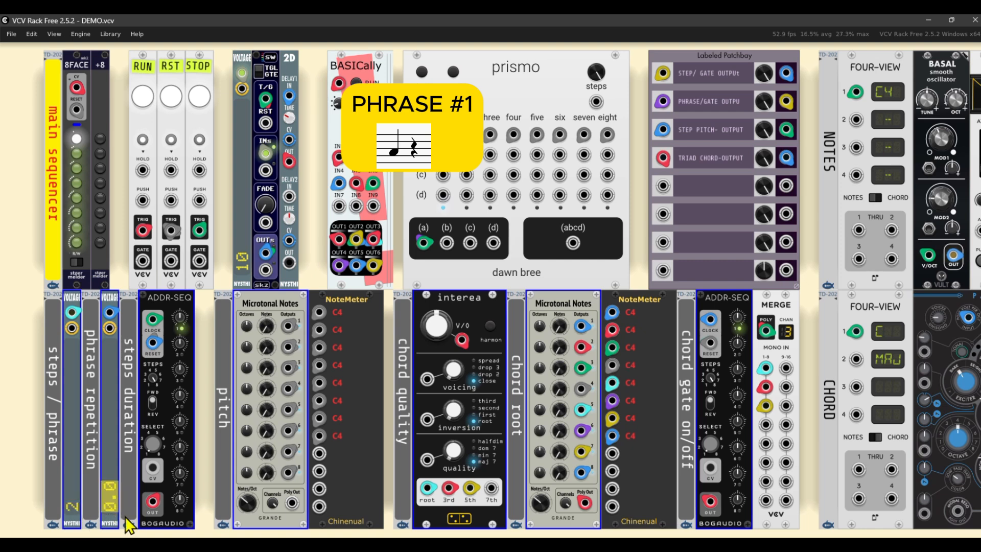
pyautogui.write('1')
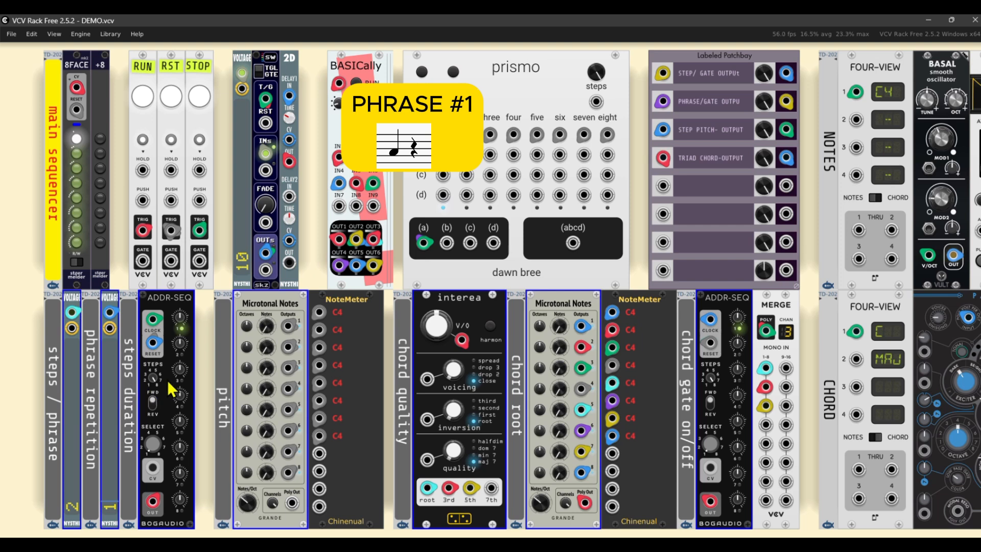
pyautogui.moveTo(155, 379); pyautogui.dragTo(155, 390)
pyautogui.moveTo(711, 378); pyautogui.dragTo(711, 391)
# Set the steps-duration ADDR-SEQ's step 1 to 0.5 V and step 2 to 0.25 V
pyautogui.rightClick(181, 317)
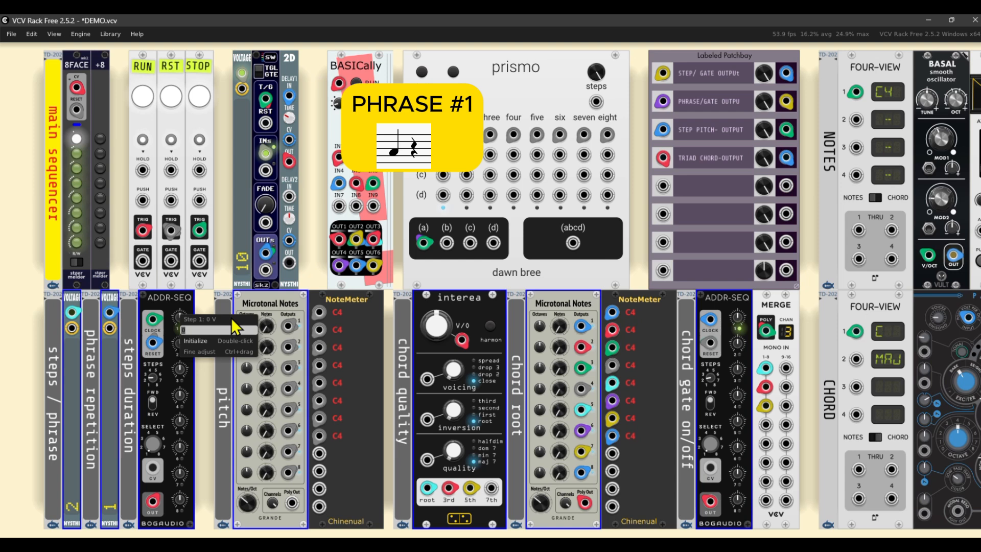
pyautogui.write('0.5')
pyautogui.press('Return')
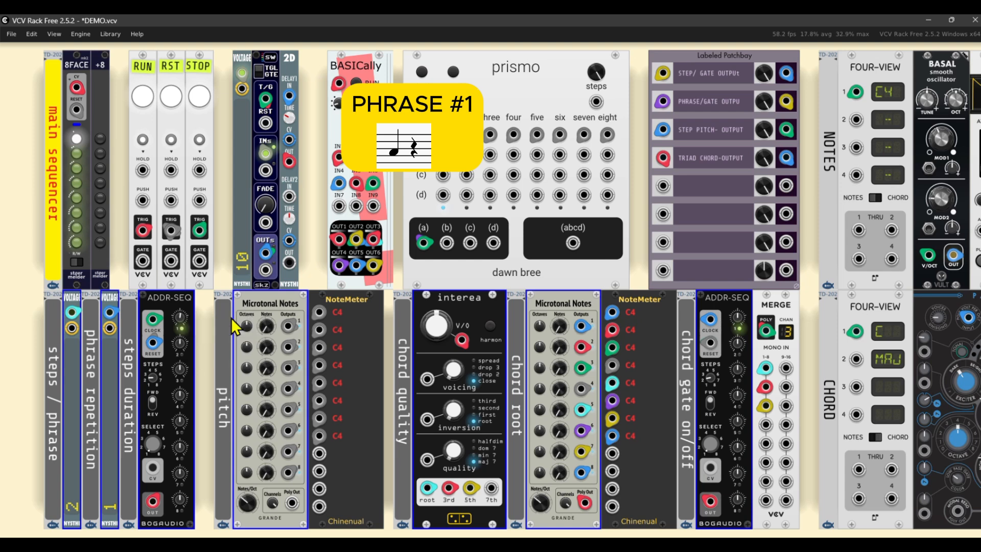
pyautogui.rightClick(179, 344)
pyautogui.write('0.')
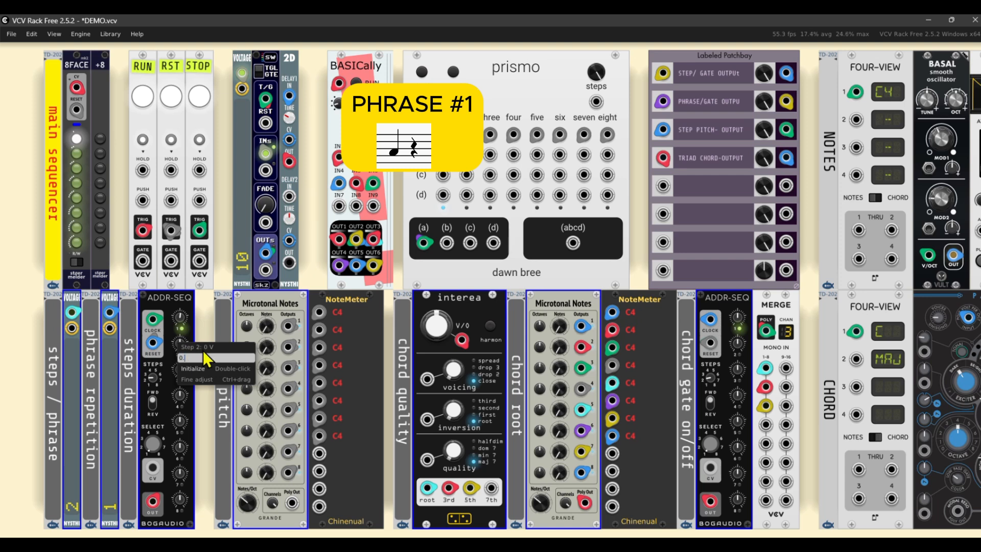
pyautogui.write('25')
pyautogui.press('Return')
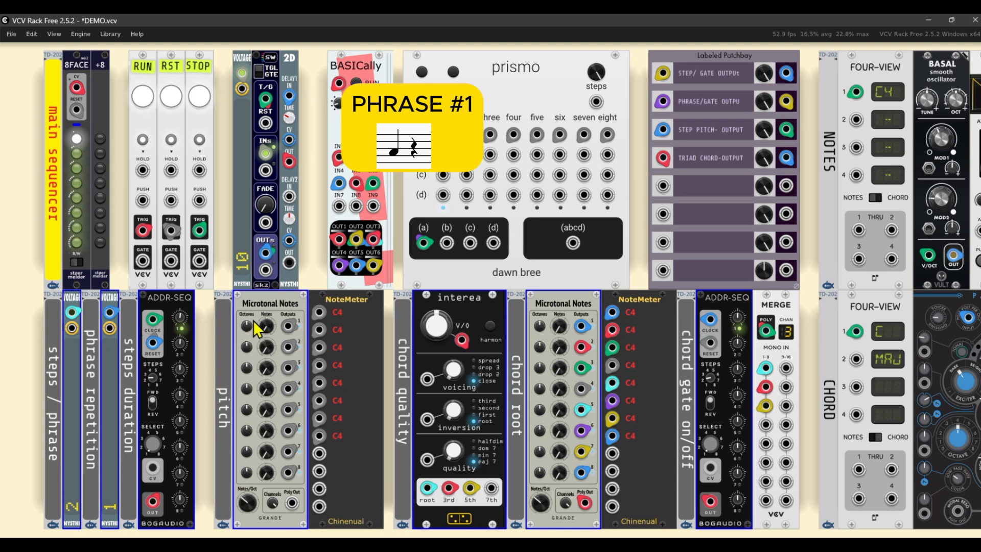
# Set the first two pitch notes to A3 and C0, and the first chord to minor quality with root A3
pyautogui.moveTo(254, 321)
pyautogui.mouseDown()
pyautogui.moveTo(254, 340)
pyautogui.moveTo(267, 311)
pyautogui.mouseUp()
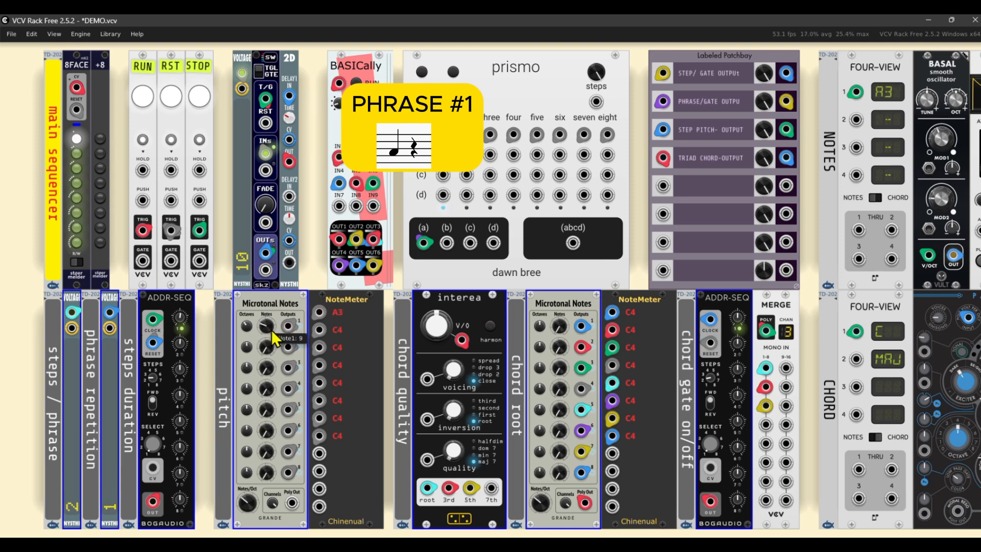
pyautogui.moveTo(246, 348); pyautogui.dragTo(246, 368)
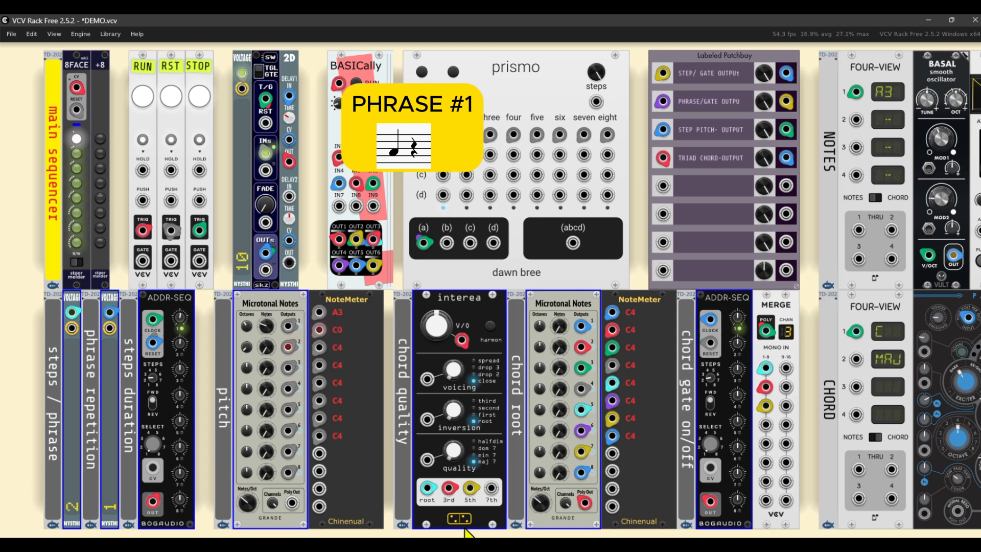
pyautogui.moveTo(461, 466); pyautogui.dragTo(462, 458)
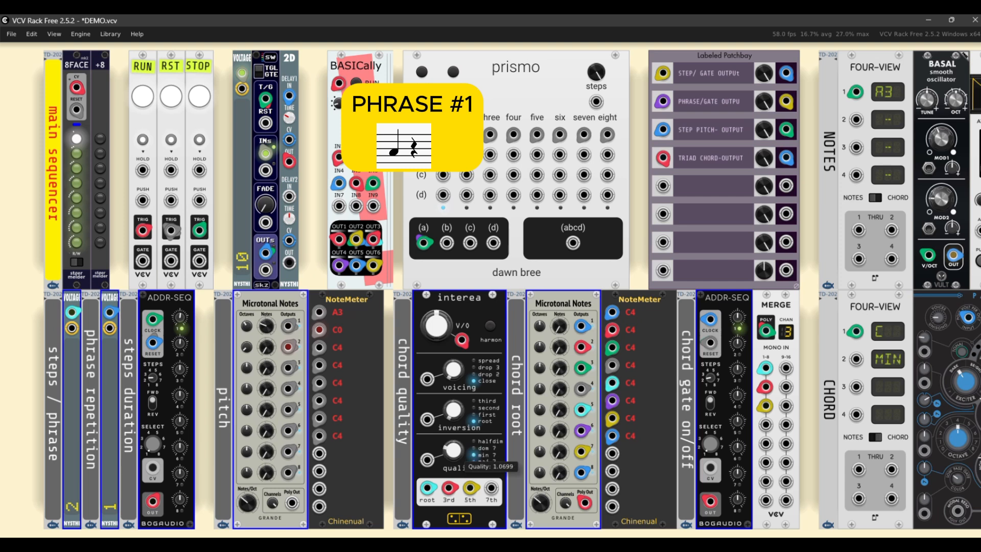
pyautogui.moveTo(540, 326); pyautogui.dragTo(560, 310)
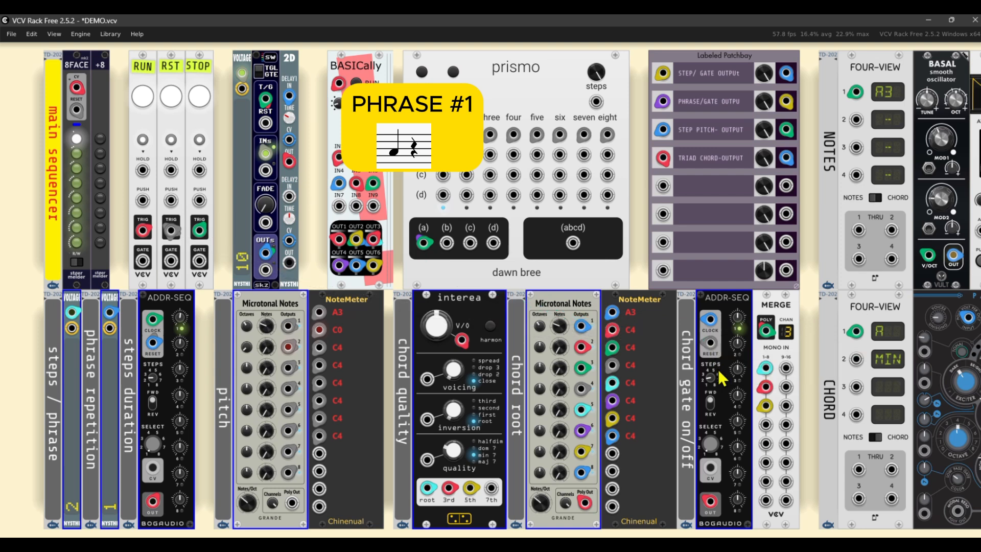
# Set step 1 of the chord gate ADDR-SEQ to 10 V and toggle the 8FACE's R/W switch to store phrase 1
pyautogui.rightClick(737, 315)
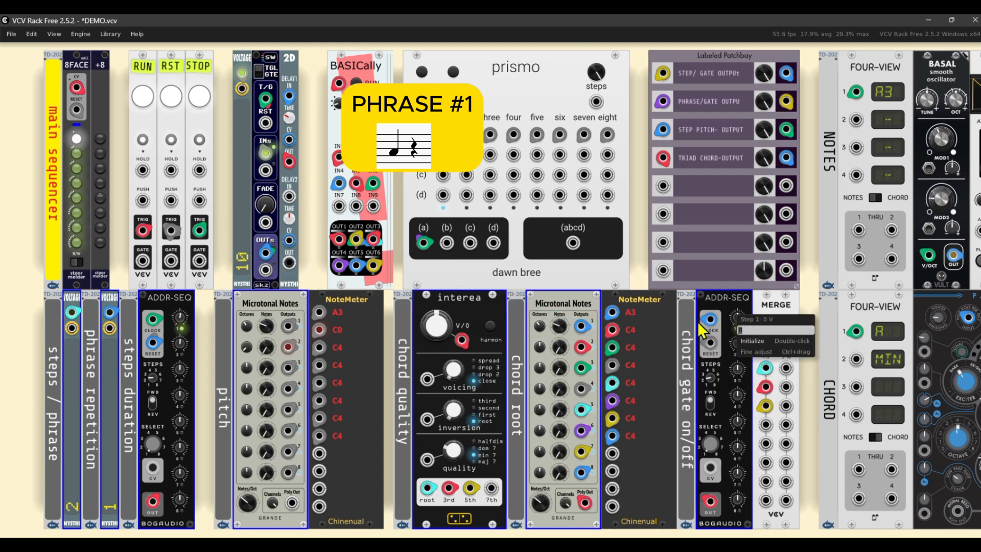
pyautogui.write('10')
pyautogui.press('Return')
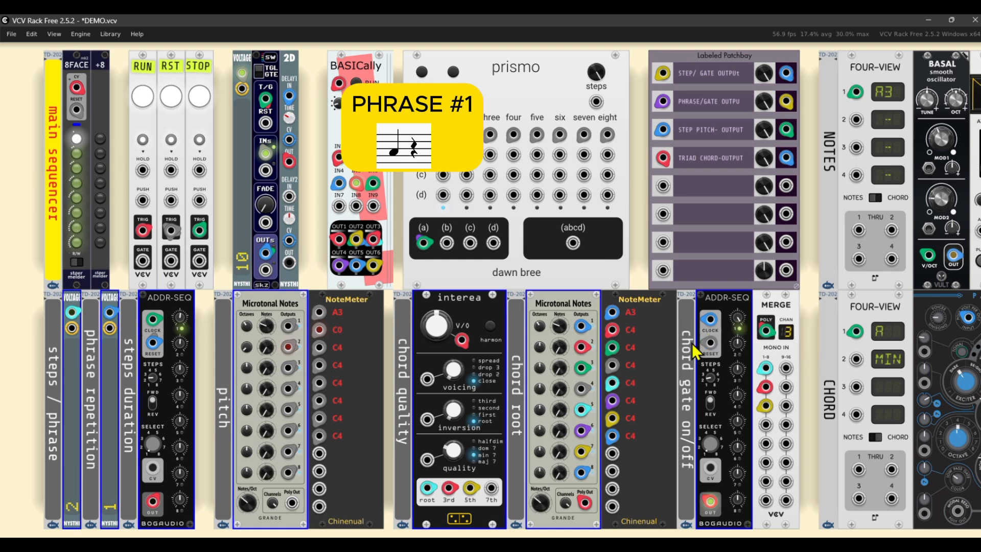
pyautogui.moveTo(735, 345)
pyautogui.click(82, 263)
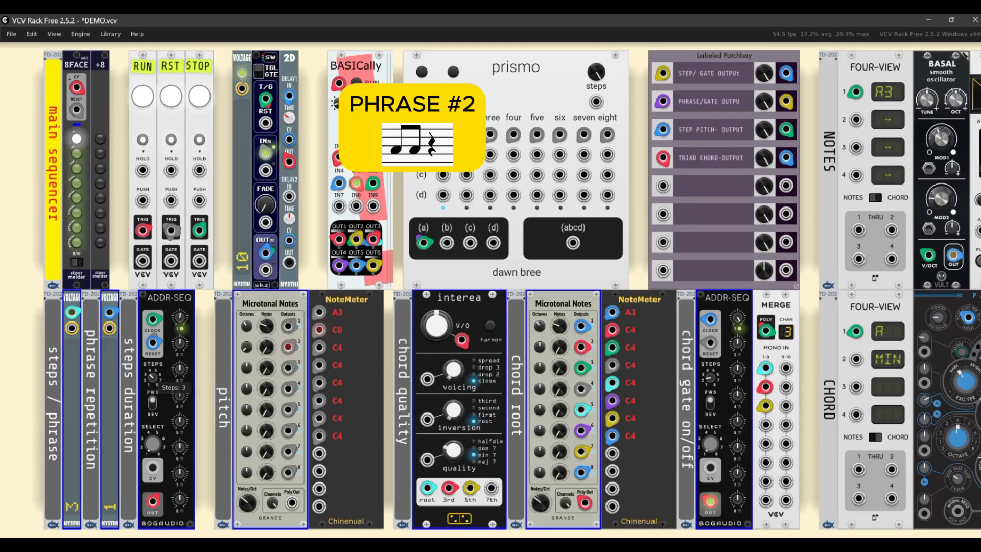
# For phrase 2, set the steps-duration ADDR-SEQ's step 1 to 0.25 V and enter a duration for step 3
pyautogui.moveTo(154, 385)
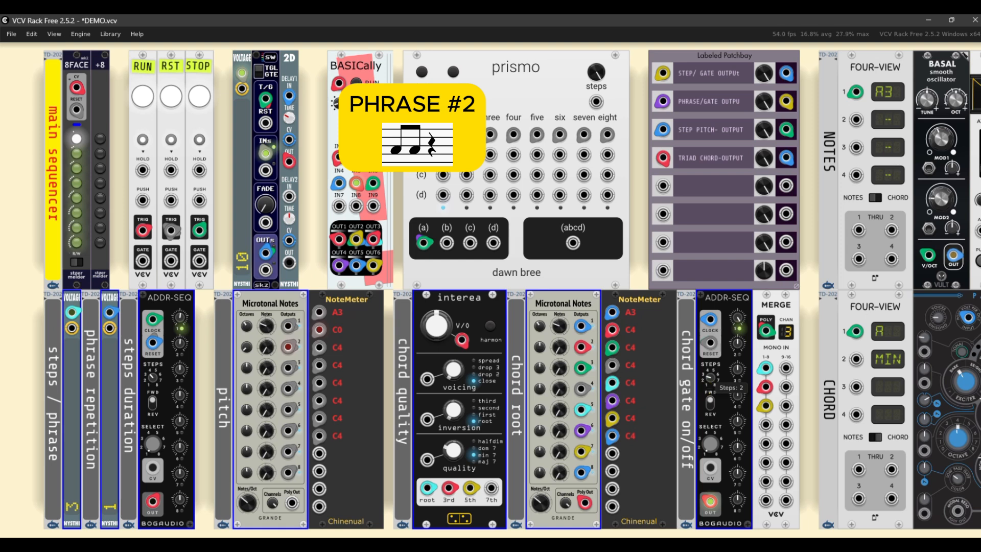
pyautogui.rightClick(185, 314)
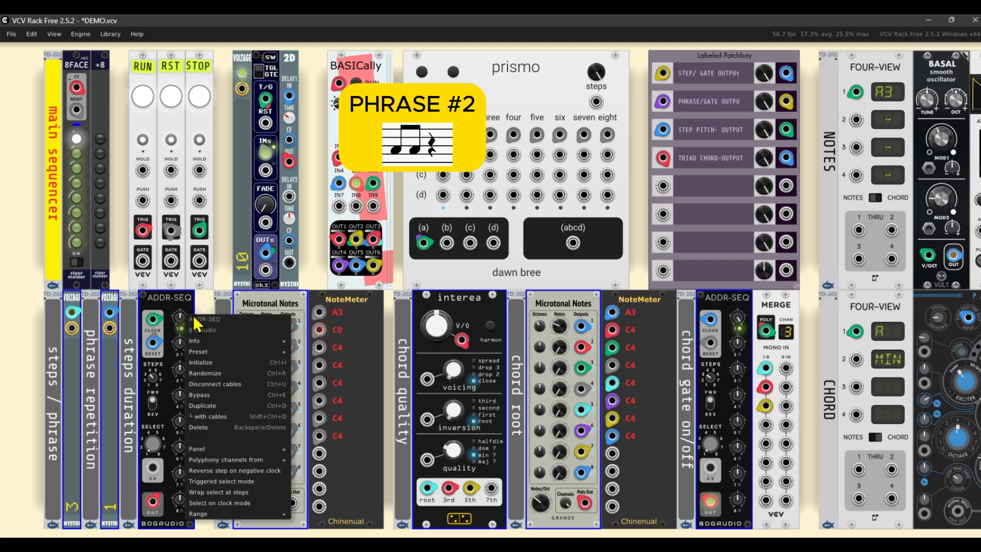
pyautogui.click(177, 315)
pyautogui.rightClick(177, 315)
pyautogui.write('0.25')
pyautogui.press('Return')
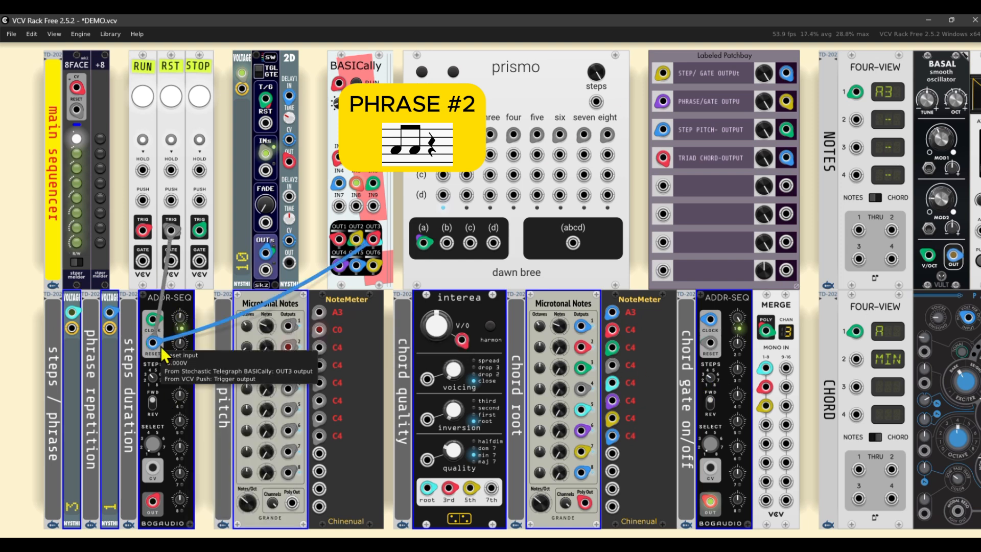
pyautogui.rightClick(180, 371)
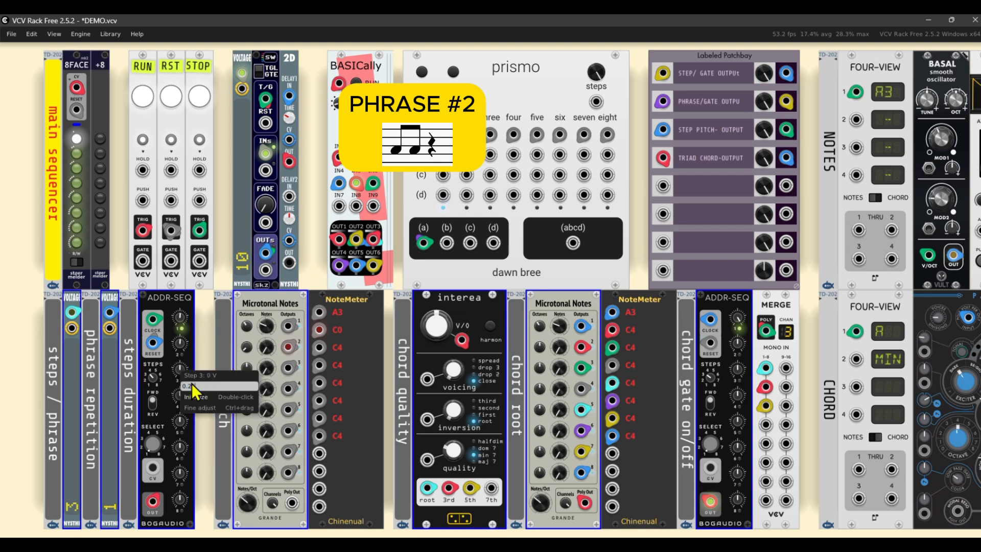
pyautogui.press('Return')
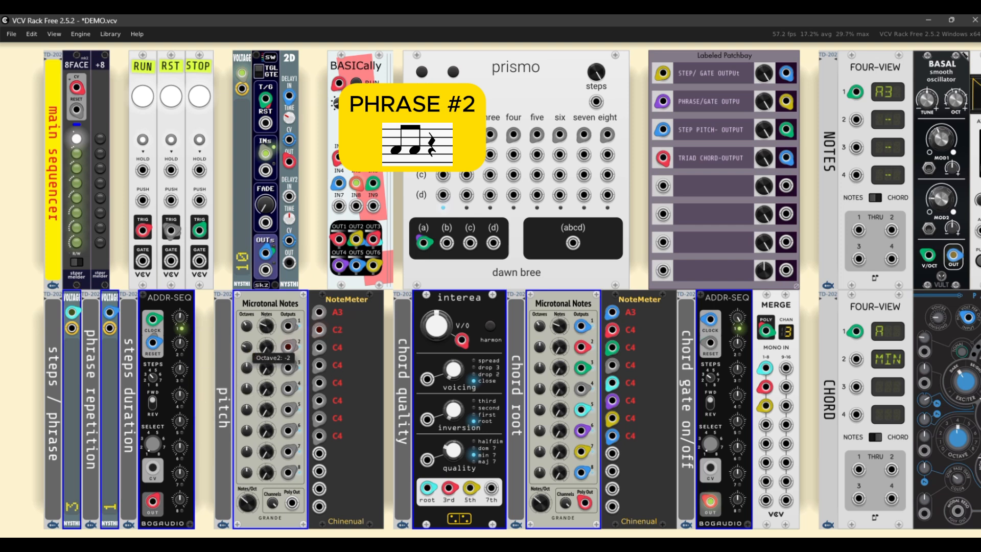
# Set pitch notes 2 and 3 to G3 and C0, and the first three chord roots to G3 with major quality
pyautogui.moveTo(246, 348); pyautogui.dragTo(247, 342)
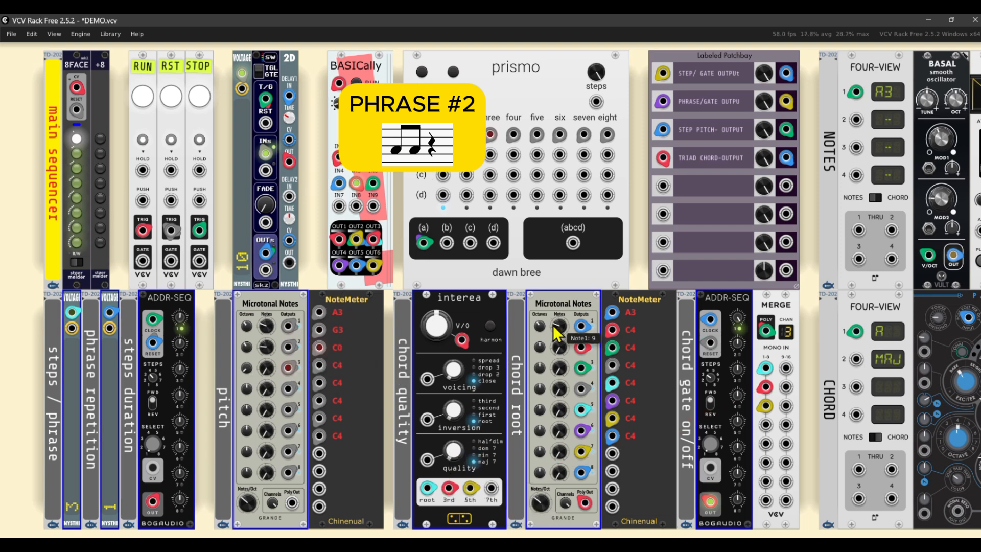
pyautogui.moveTo(559, 328); pyautogui.dragTo(562, 380)
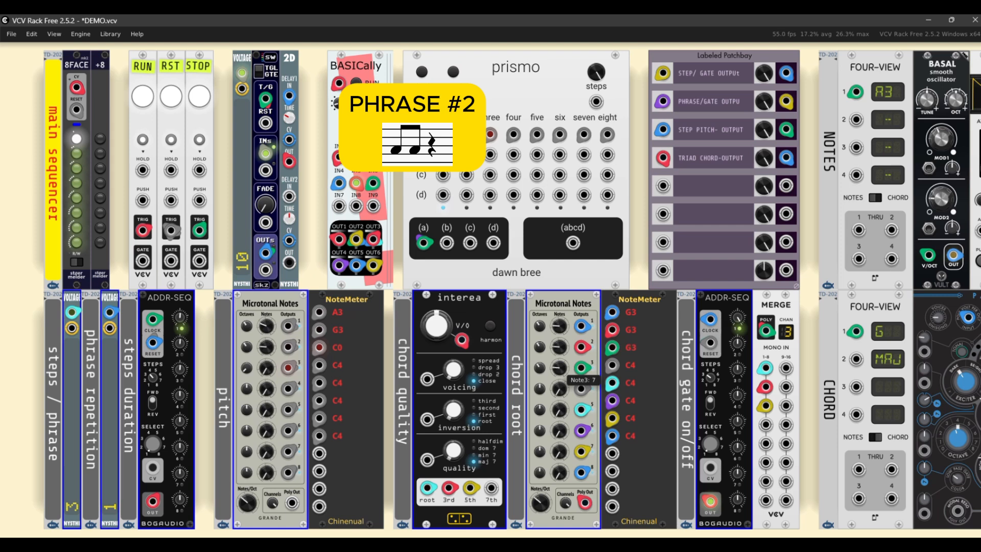
# Turn off step 1 of the chord gate ADDR-SEQ and toggle the 8FACE's R/W switch to store phrase 2
pyautogui.rightClick(737, 319)
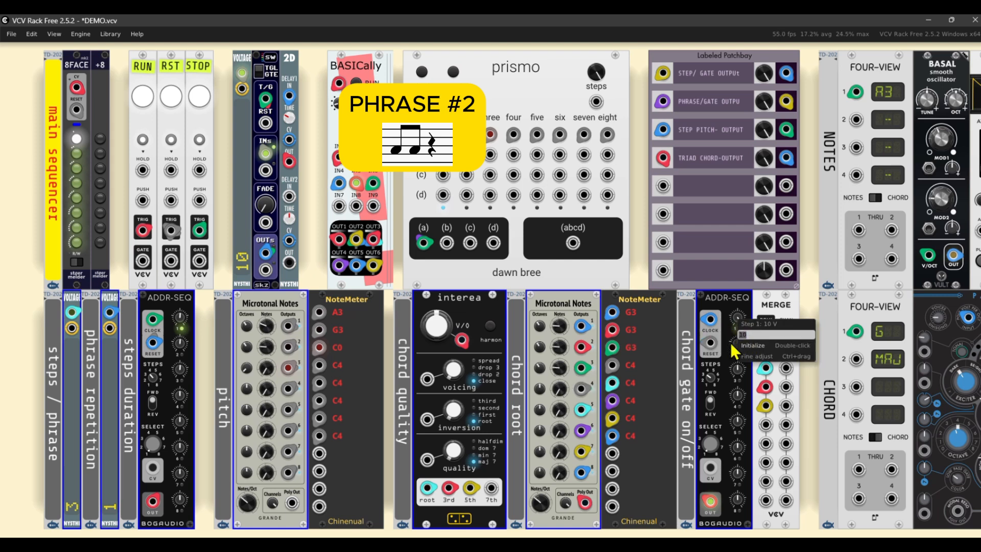
pyautogui.click(731, 343)
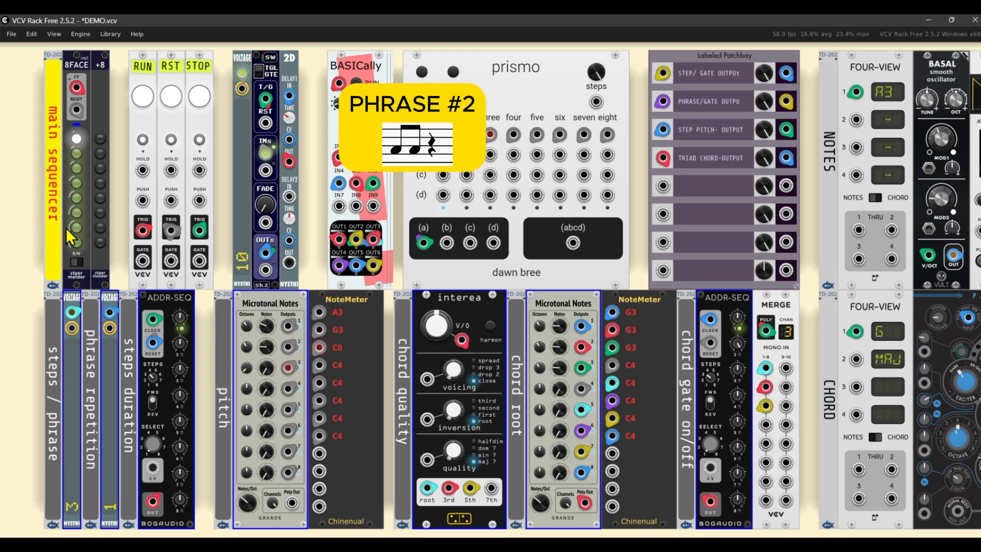
pyautogui.click(75, 260)
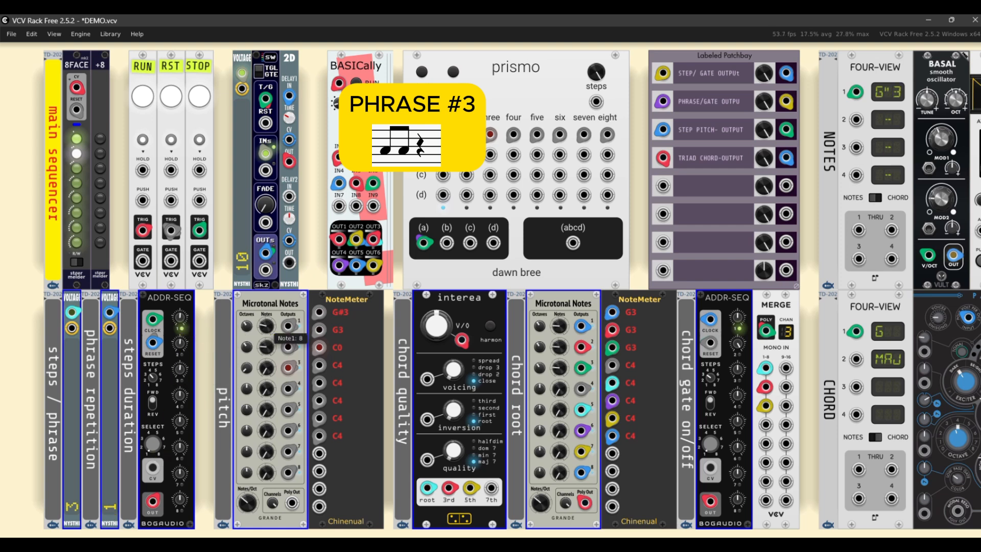
# For phrase 3, set pitch notes 1 and 2 to G3 and F3
pyautogui.moveTo(267, 349); pyautogui.dragTo(267, 378)
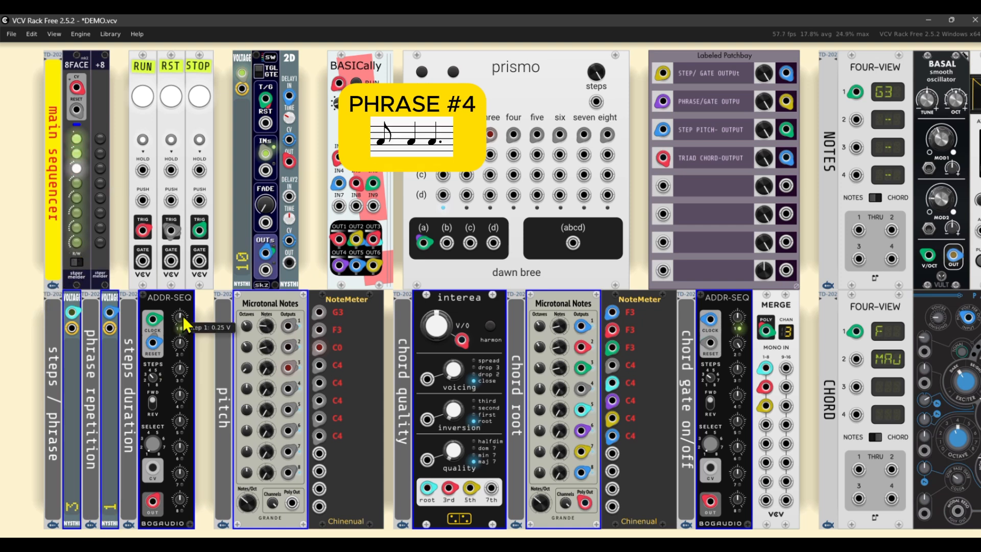
# For phrase 4, set the steps-duration ADDR-SEQ's step 2 to 0.5 V and enter a duration for step 3
pyautogui.rightClick(180, 347)
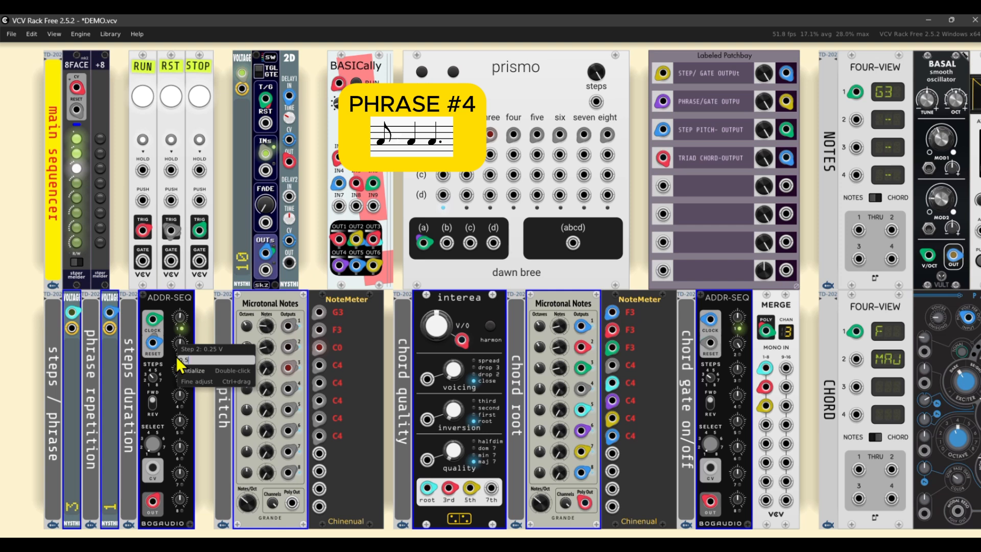
pyautogui.rightClick(180, 370)
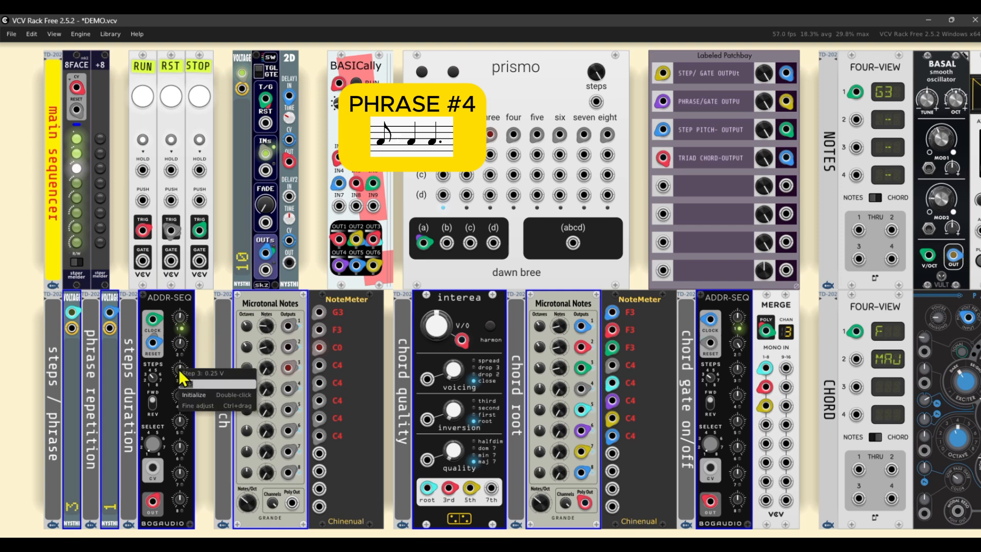
pyautogui.click(234, 394)
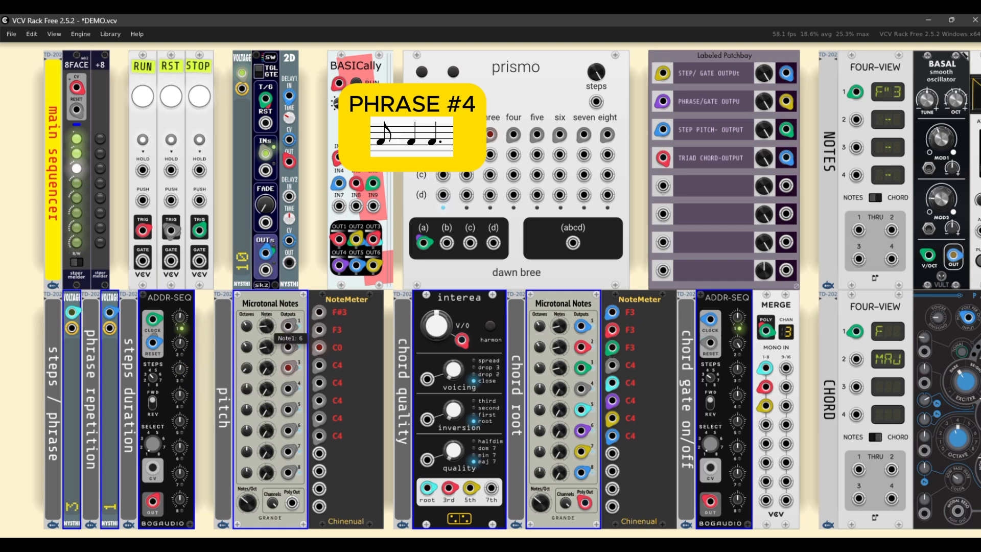
# Set phrase 4's pitch notes 1 and 2 to F3 and E3, choose minor chord quality, and lower the first chord root
pyautogui.moveTo(266, 326); pyautogui.dragTo(268, 359)
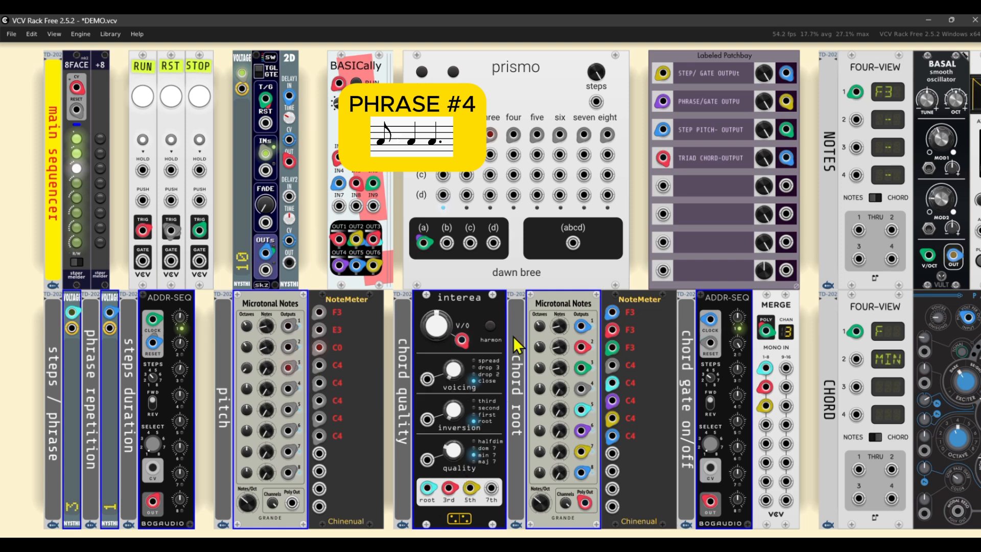
pyautogui.moveTo(560, 327); pyautogui.dragTo(561, 373)
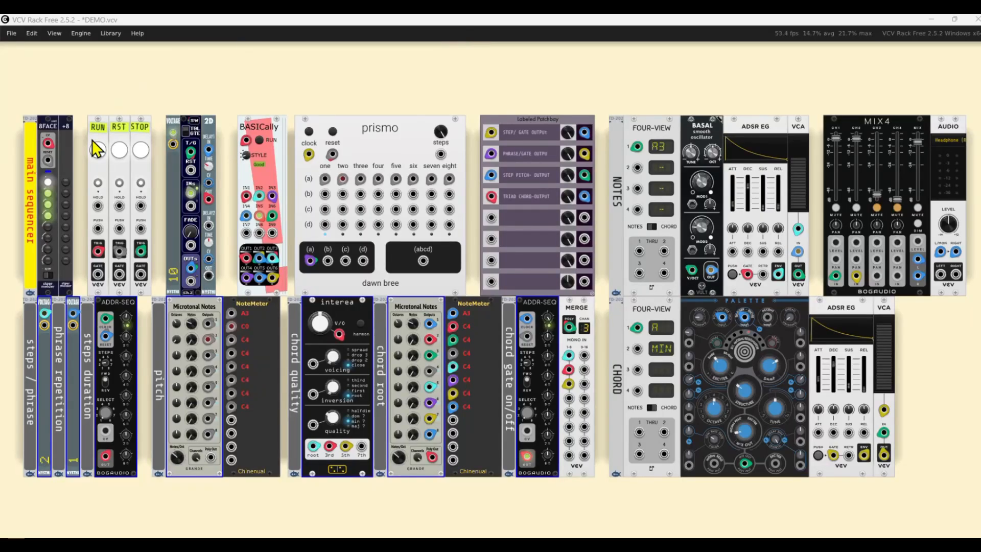
# Run the sequencer to play through the stored phrases, and stop playback
pyautogui.click(97, 155)
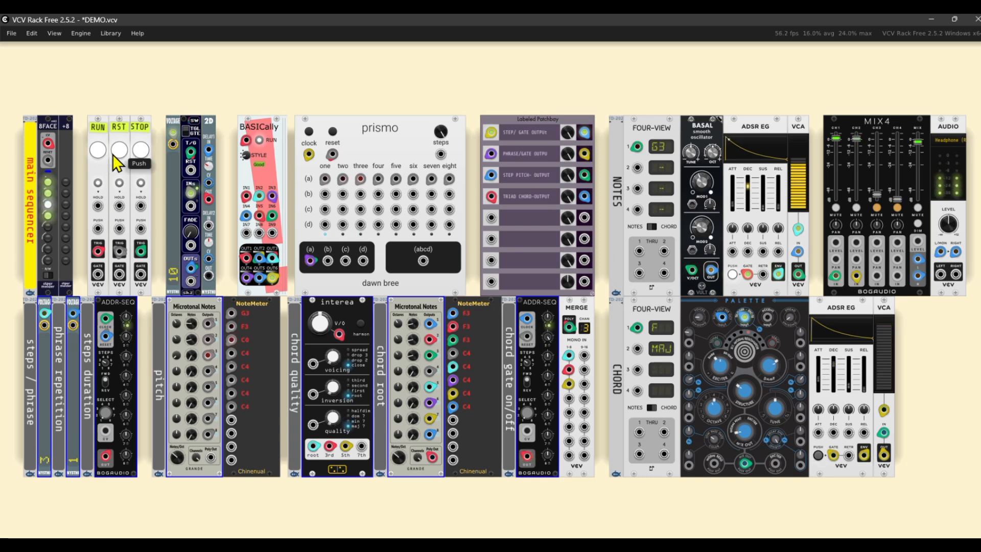
pyautogui.click(146, 155)
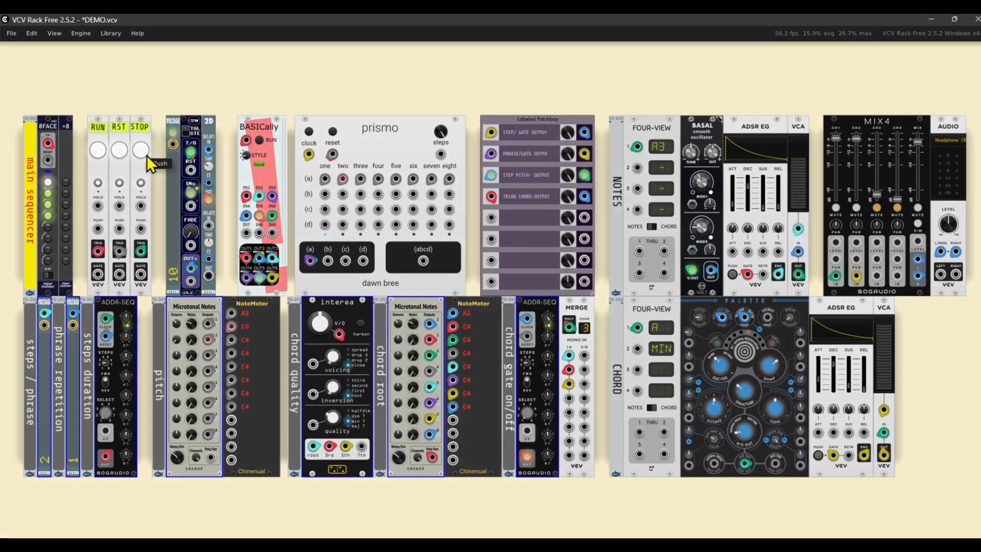